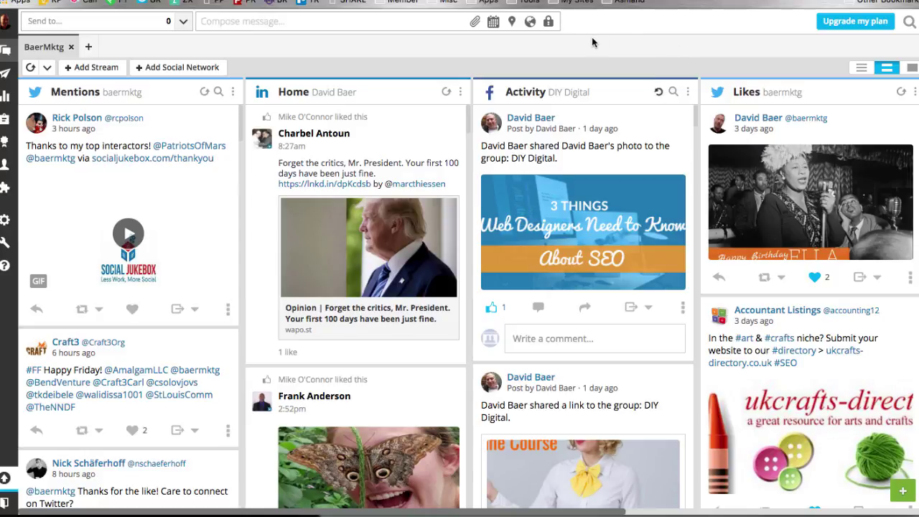
Switch to Post Planner and enlarge the first Funny post to examine its star rating and engagement figures
key(ctrl+Tab)
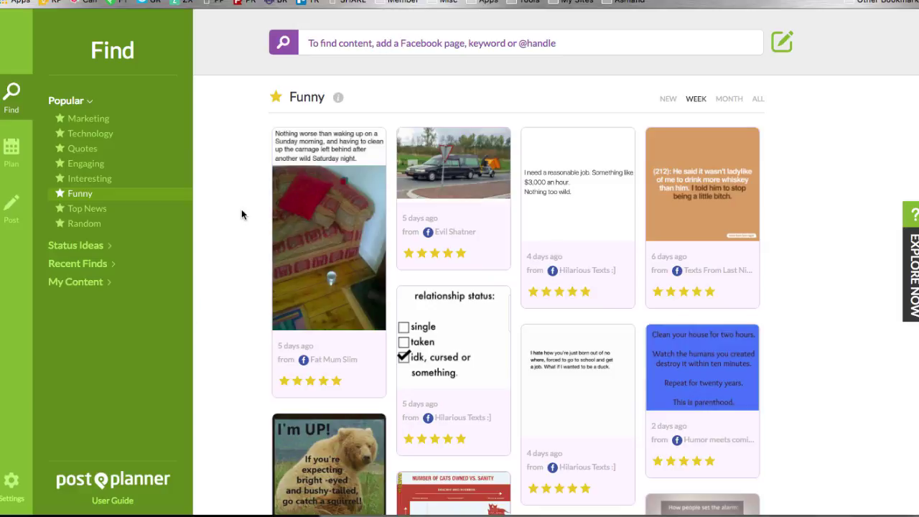
mouse_move(288, 213)
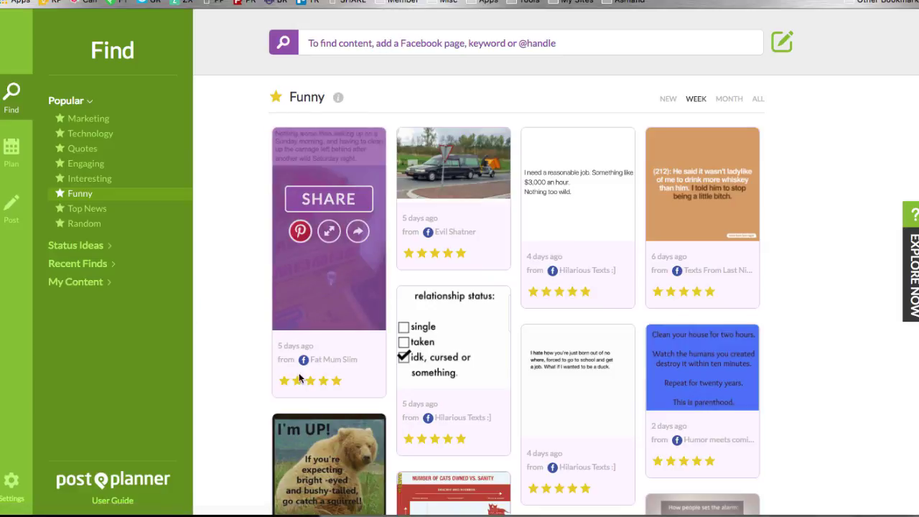
mouse_move(291, 381)
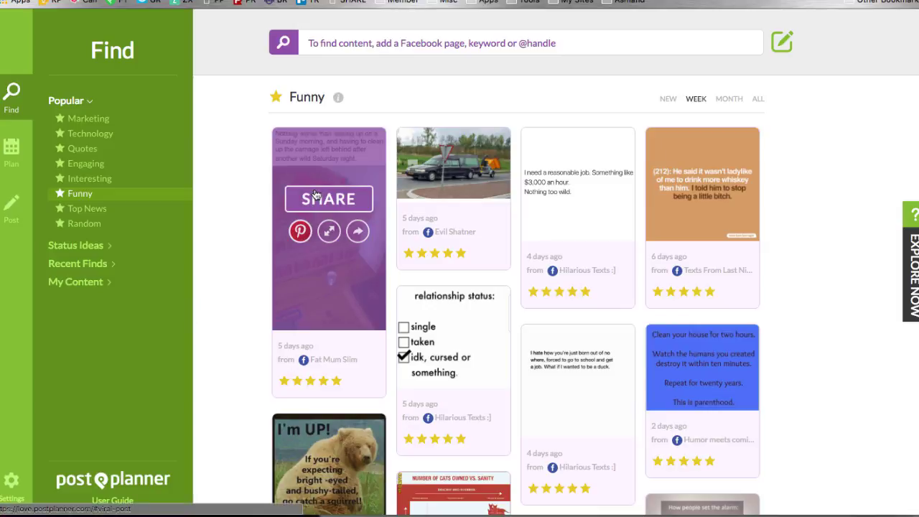
click(328, 231)
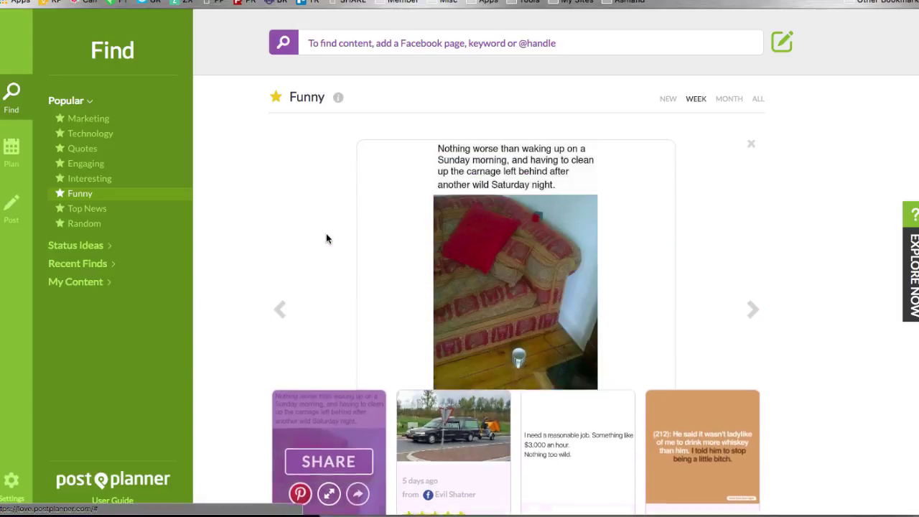
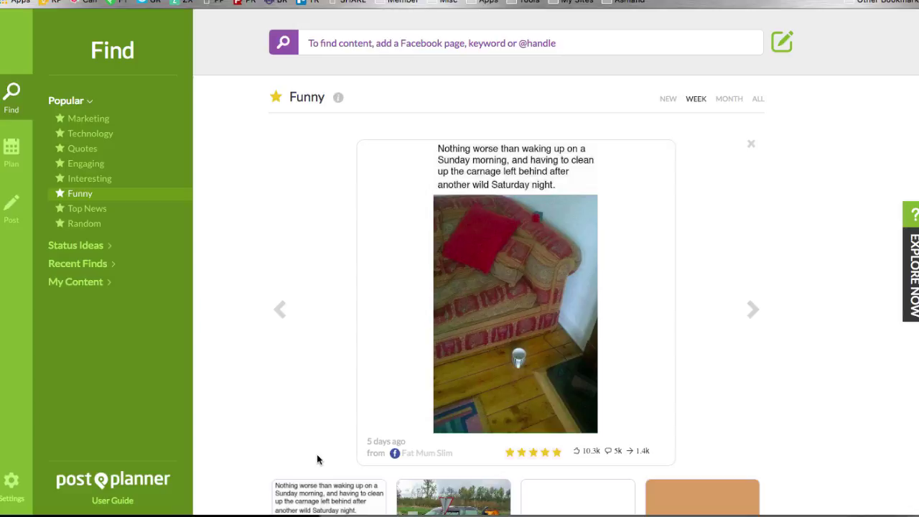
mouse_move(422, 420)
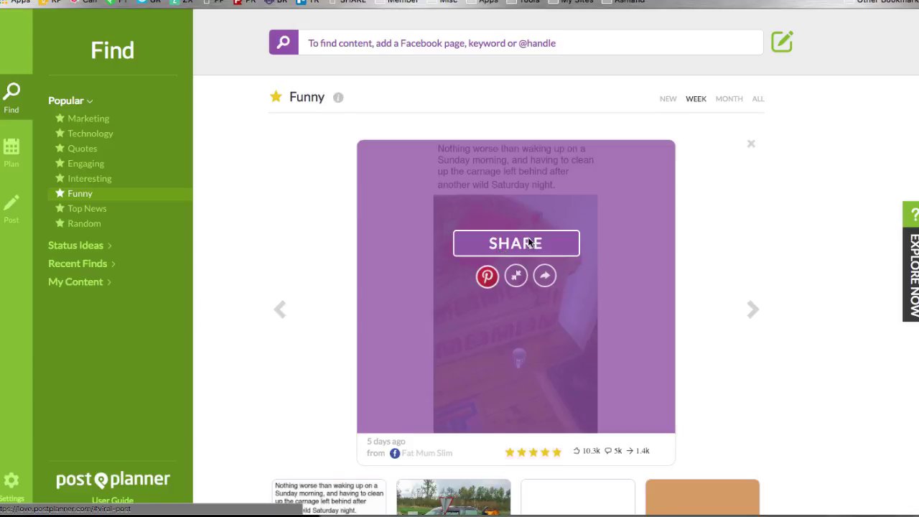
Bring the enlarged post into the composer and examine its sharing options and scheduling calendar without scheduling it
click(528, 242)
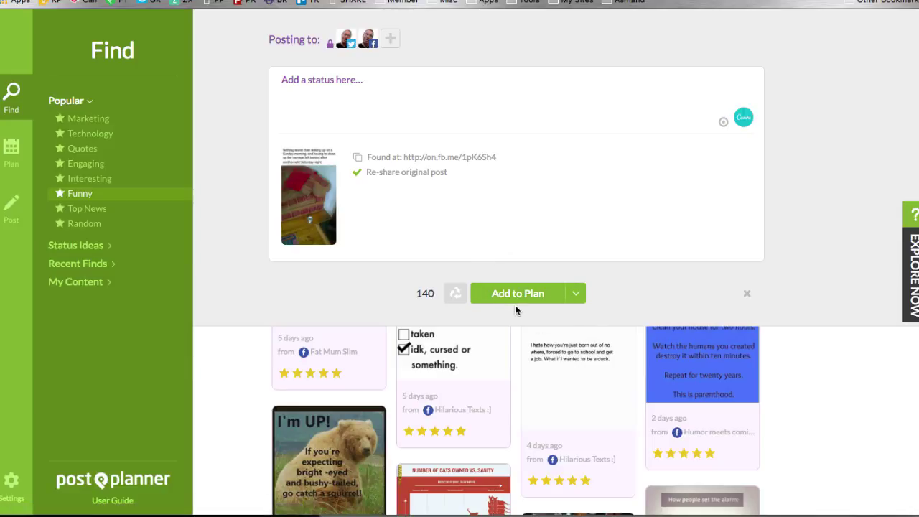
click(577, 293)
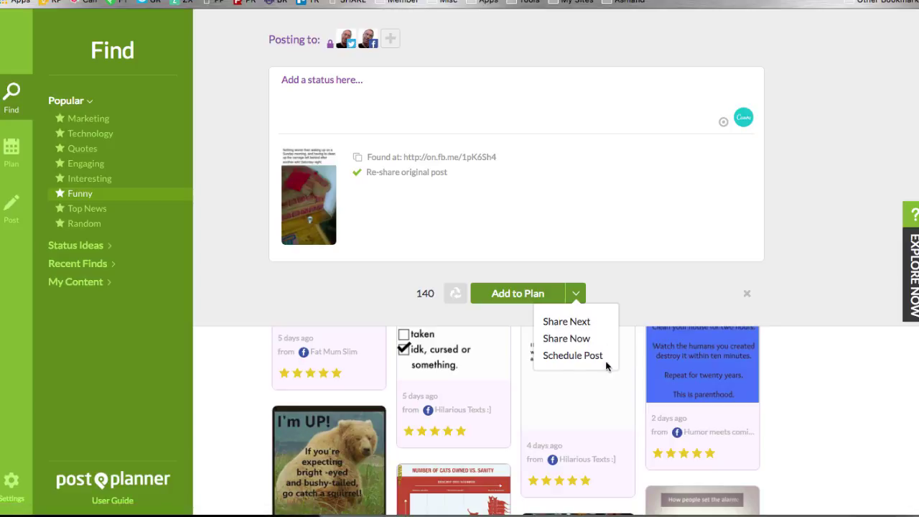
click(571, 357)
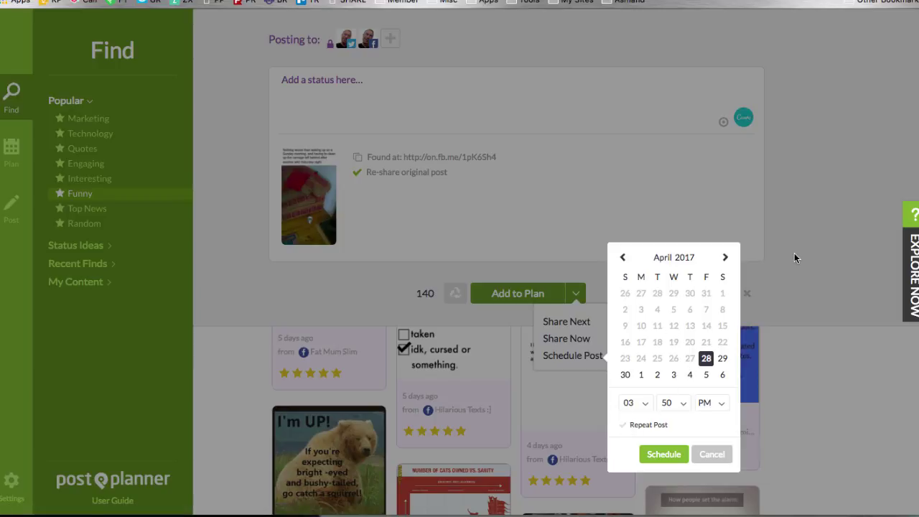
click(704, 453)
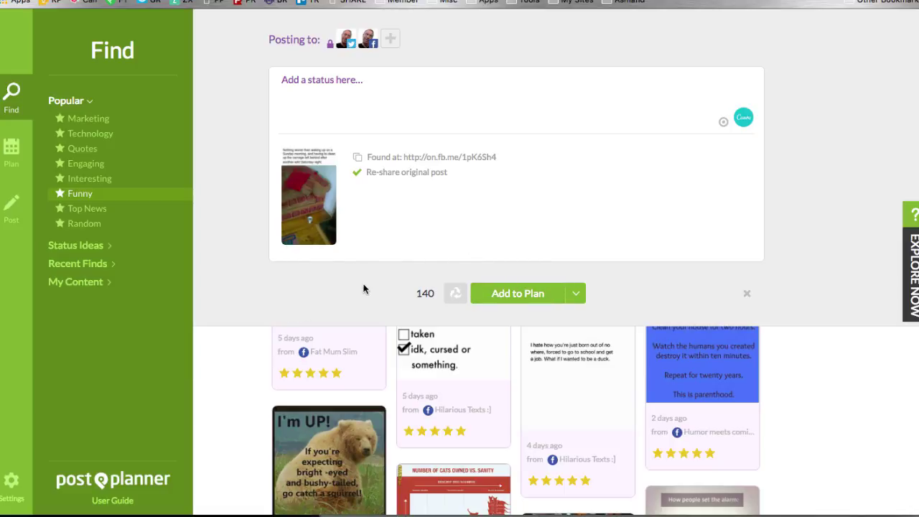
Show the popular Technology articles, close the open post composer, and examine the first article's star rating and engagement
click(80, 135)
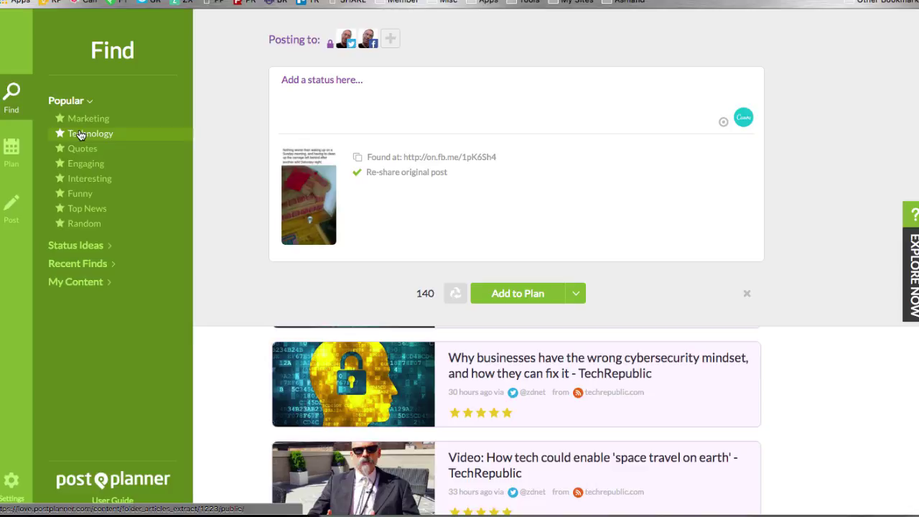
click(746, 292)
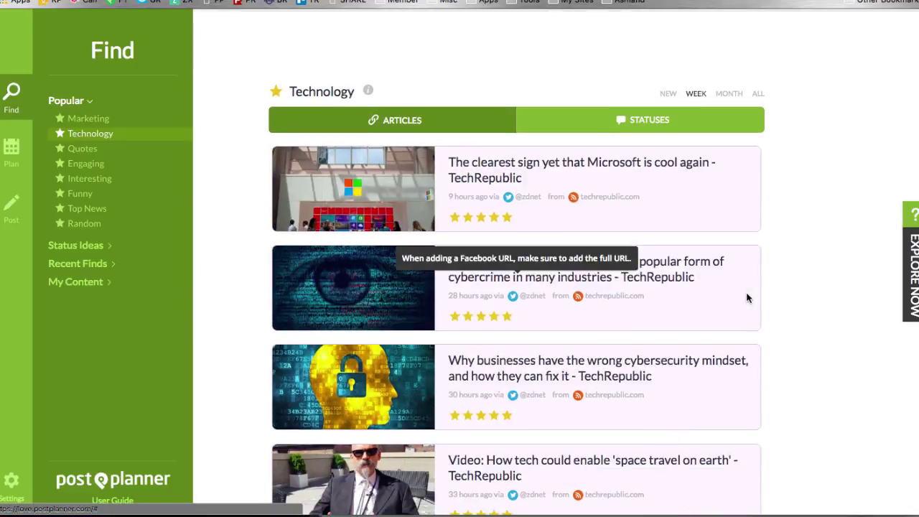
mouse_move(454, 198)
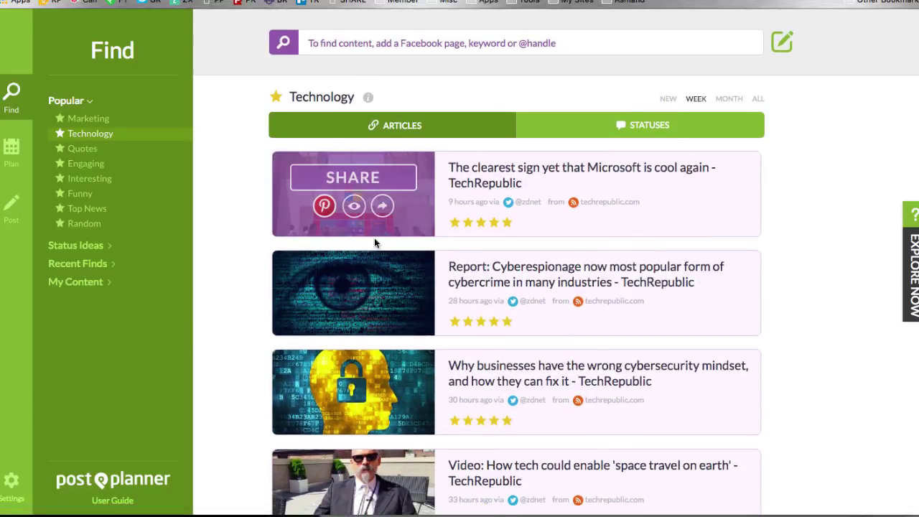
mouse_move(500, 206)
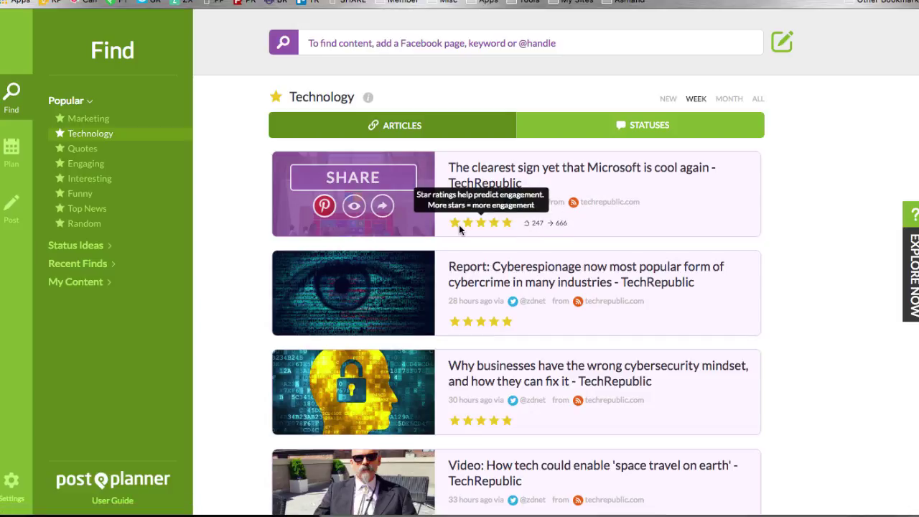
mouse_move(539, 224)
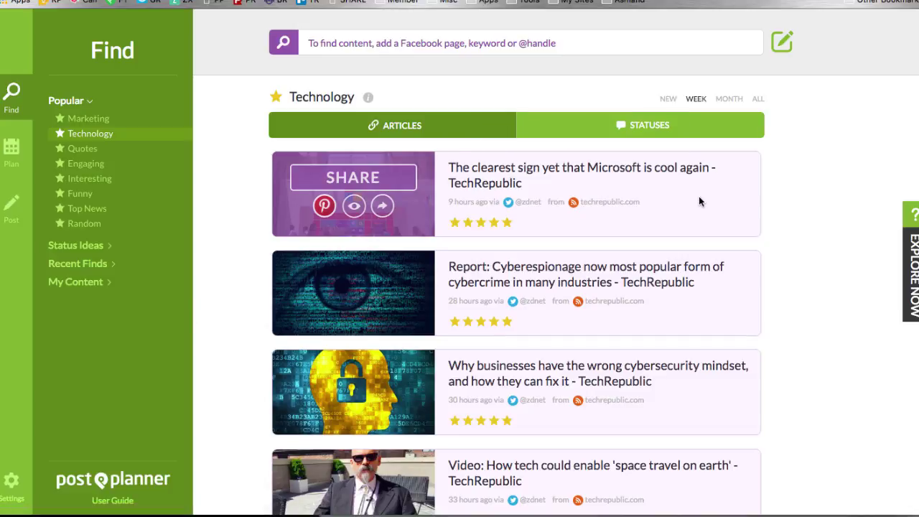
Copy the Weekends & Work status idea "I went to the University of _________." into the post composer
click(63, 250)
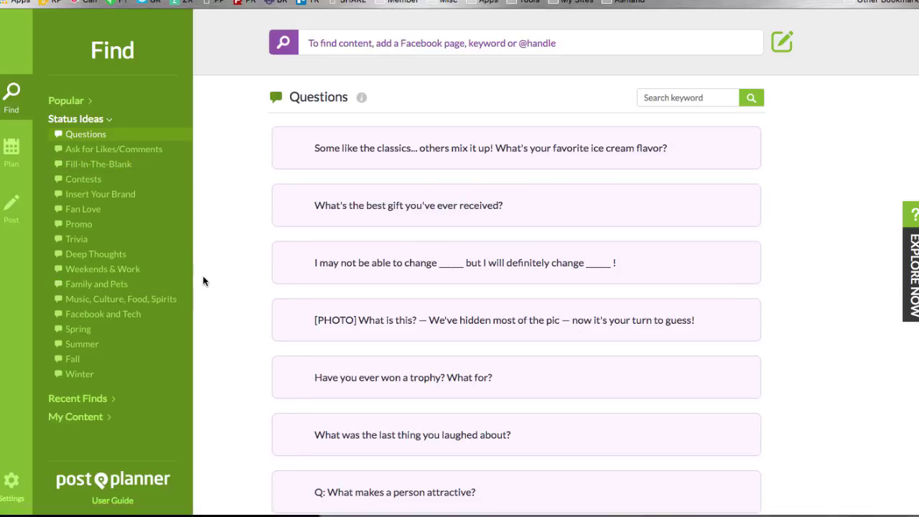
click(122, 271)
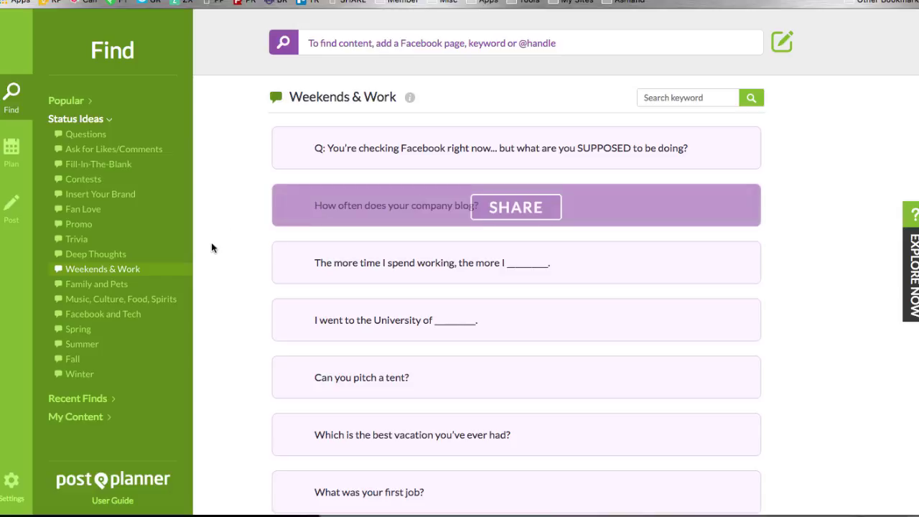
scroll(211, 260, down, 2)
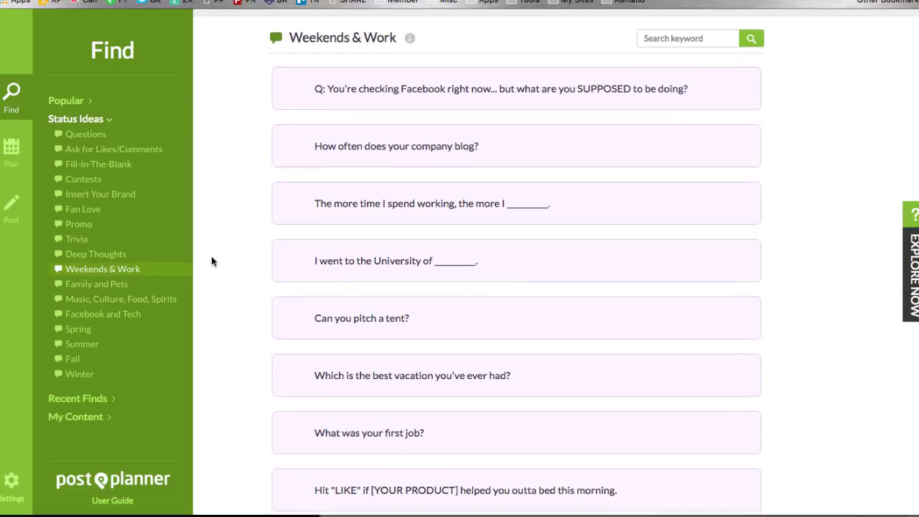
mouse_move(279, 269)
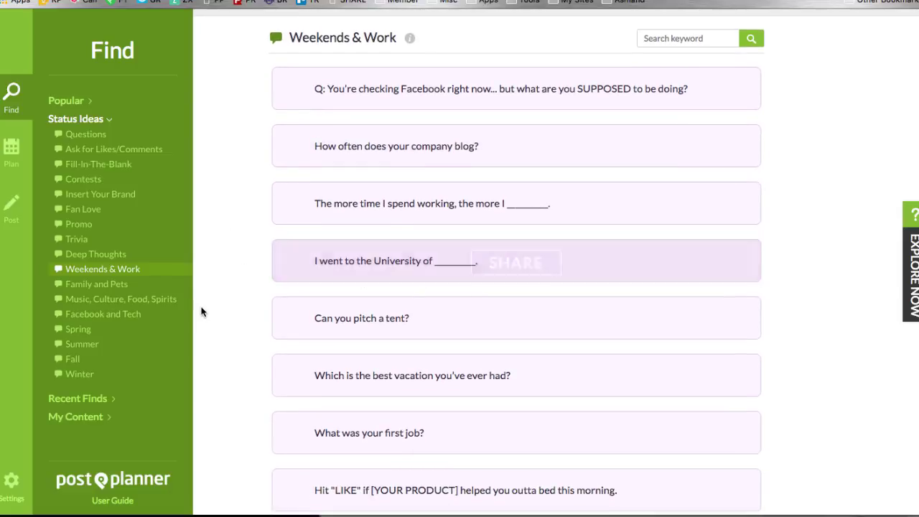
click(442, 266)
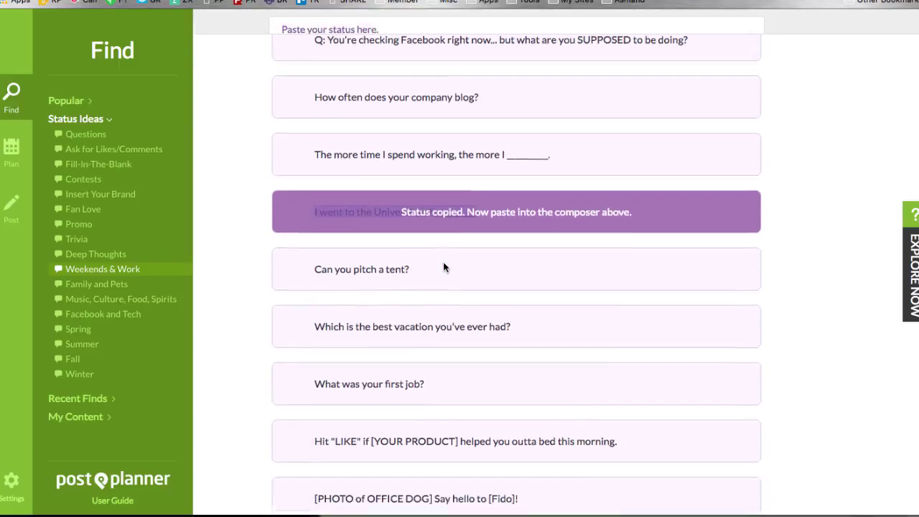
click(371, 99)
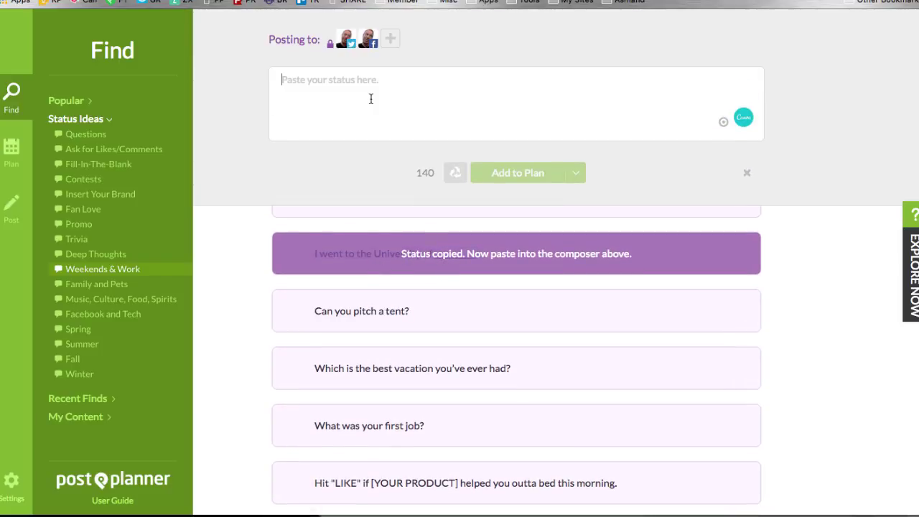
text(I went to the University of __________.)
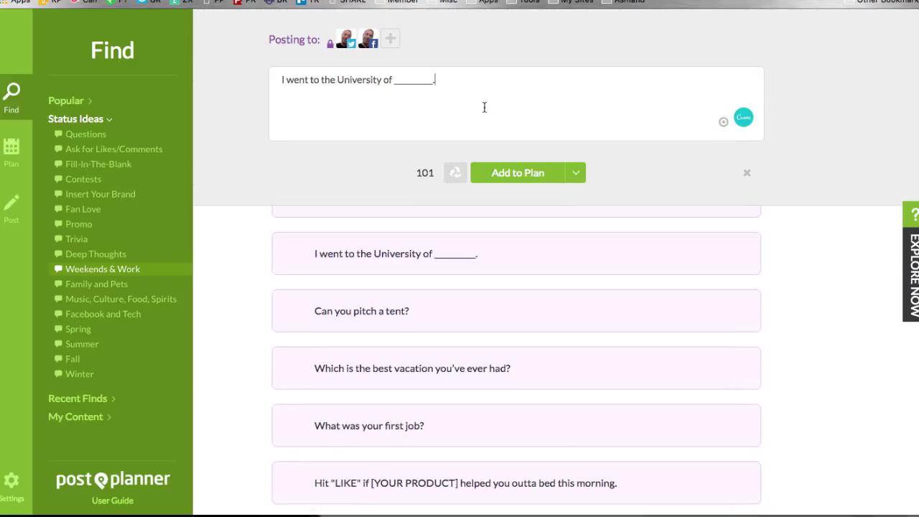
Open Canva for the post, sign in with Facebook, and apply the free lined notebook paper layout
click(742, 117)
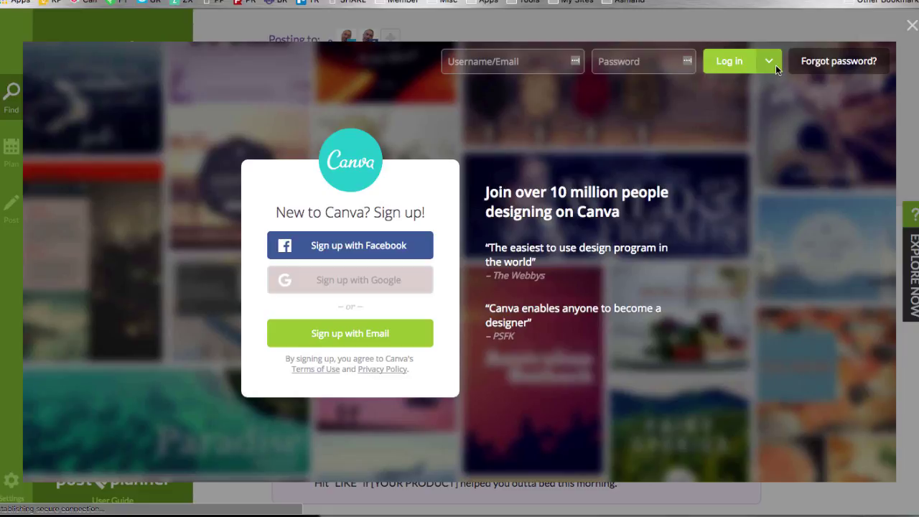
click(354, 244)
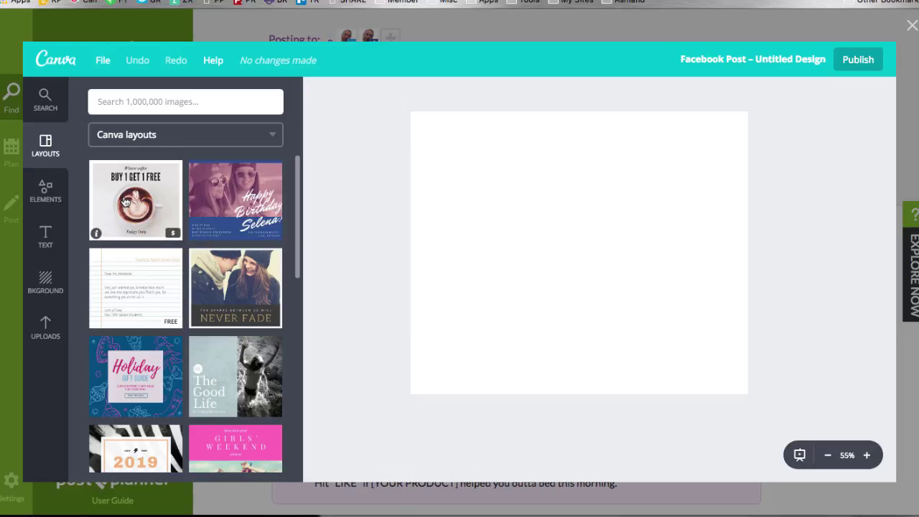
click(123, 271)
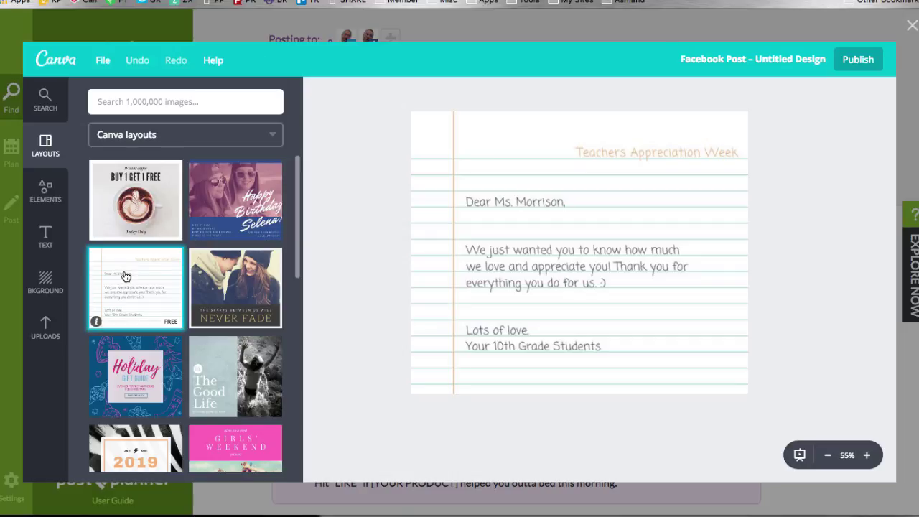
Replace the greeting line on the notebook design with the copied status "I went to the University of" and its blank
click(502, 213)
click(497, 202)
double_click(495, 202)
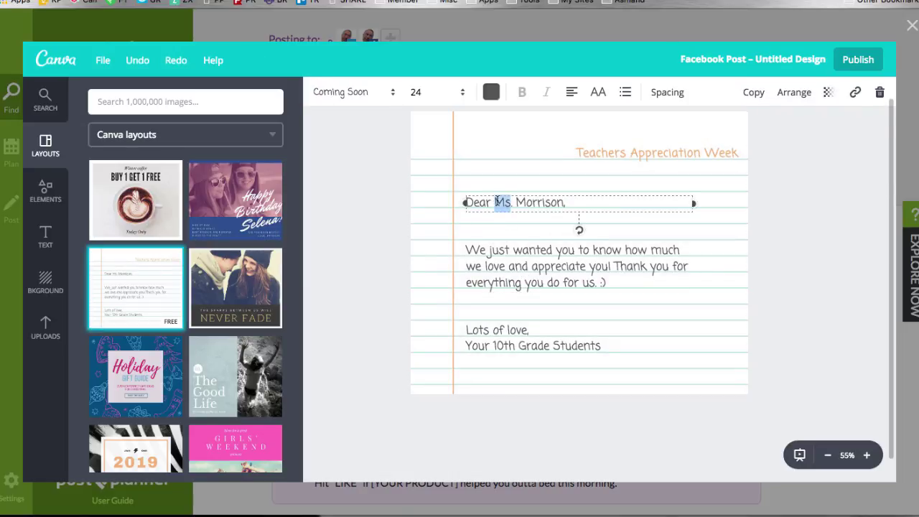
triple_click(496, 202)
text(I went to the University of ____________)
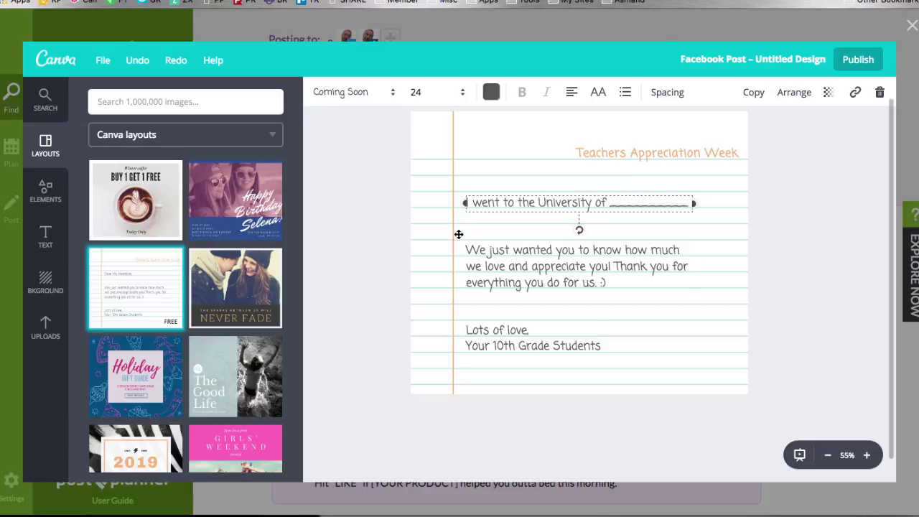
Delete the body paragraph, the closing signature and the "Teachers Appreciation Week" heading from the design
click(491, 268)
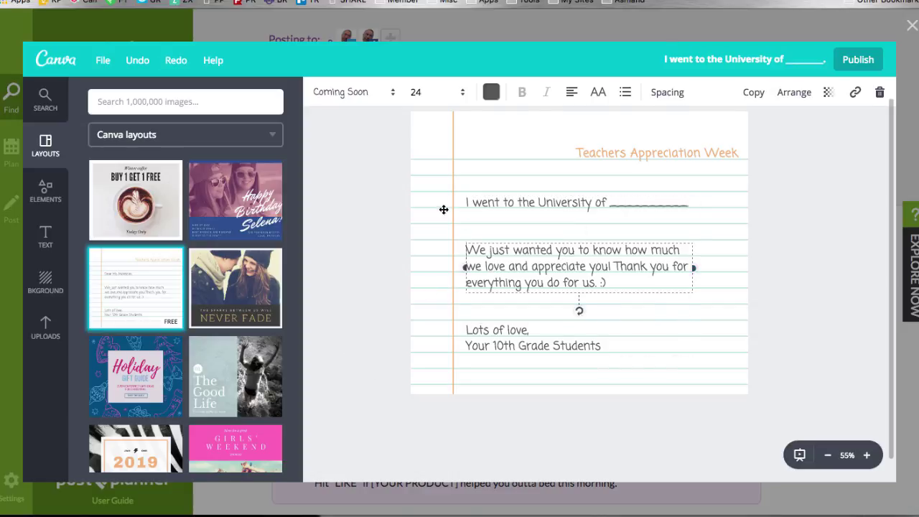
click(878, 96)
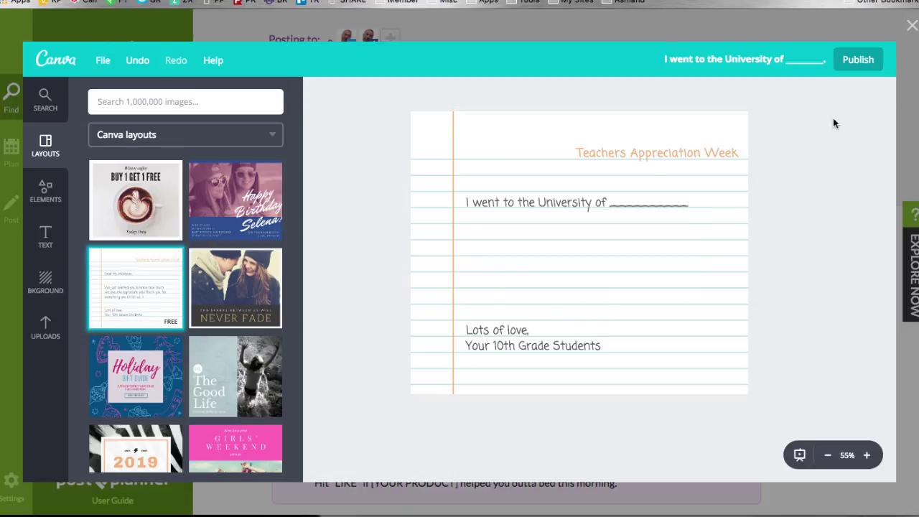
click(524, 337)
click(878, 94)
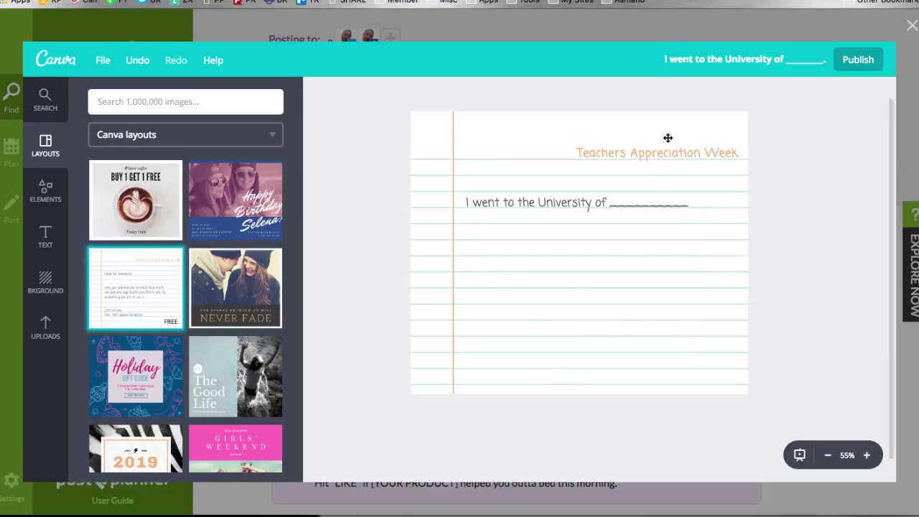
click(645, 151)
click(878, 93)
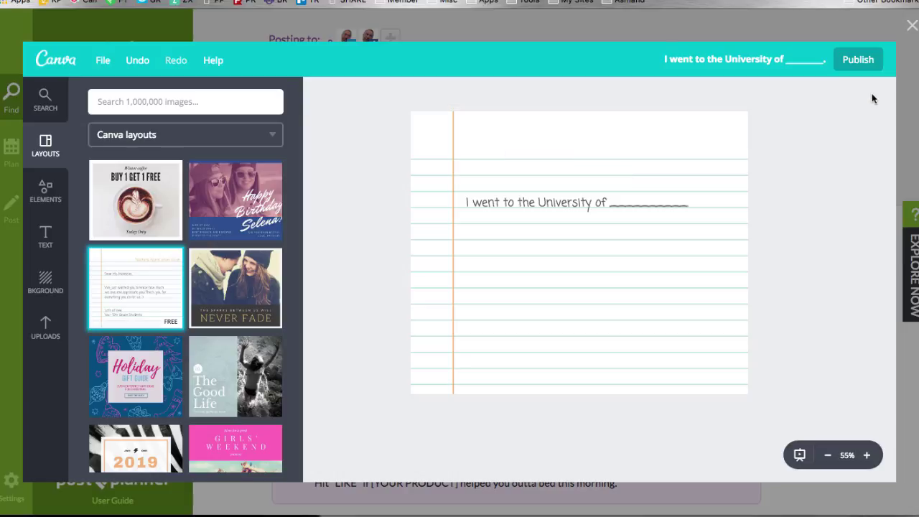
Split the status text into three lines, "I went to the", "University of" and the blank, and center it
double_click(528, 197)
click(550, 198)
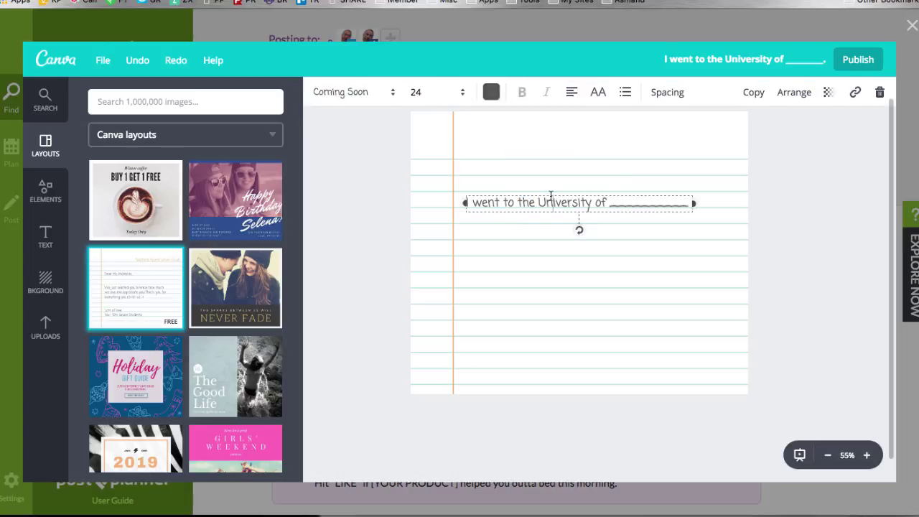
key(Return)
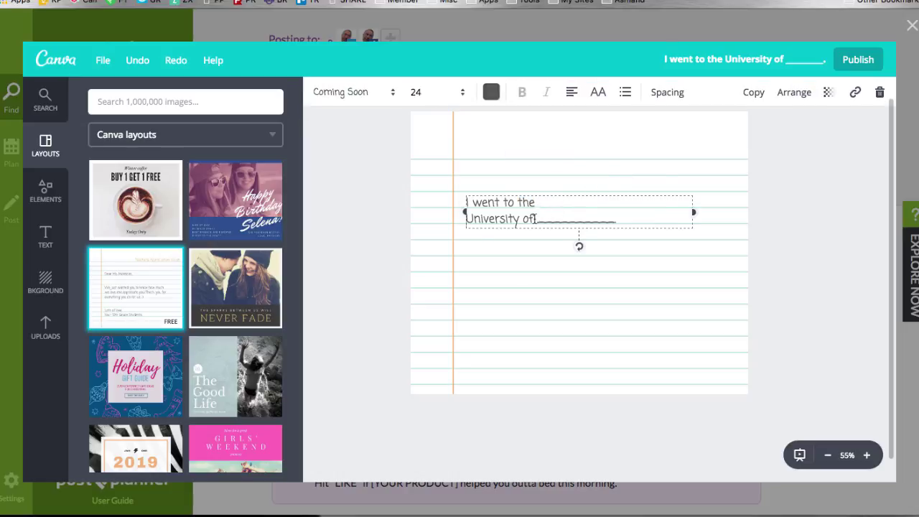
key(Return)
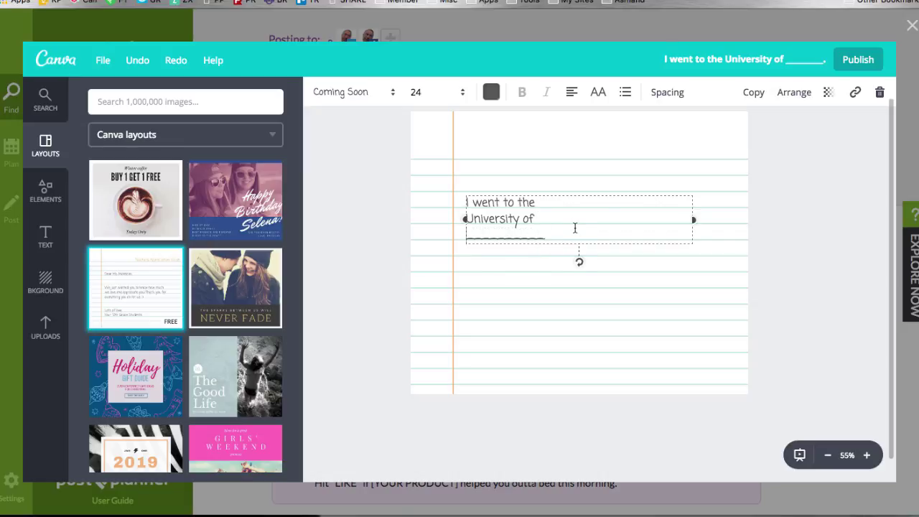
click(571, 94)
click(598, 130)
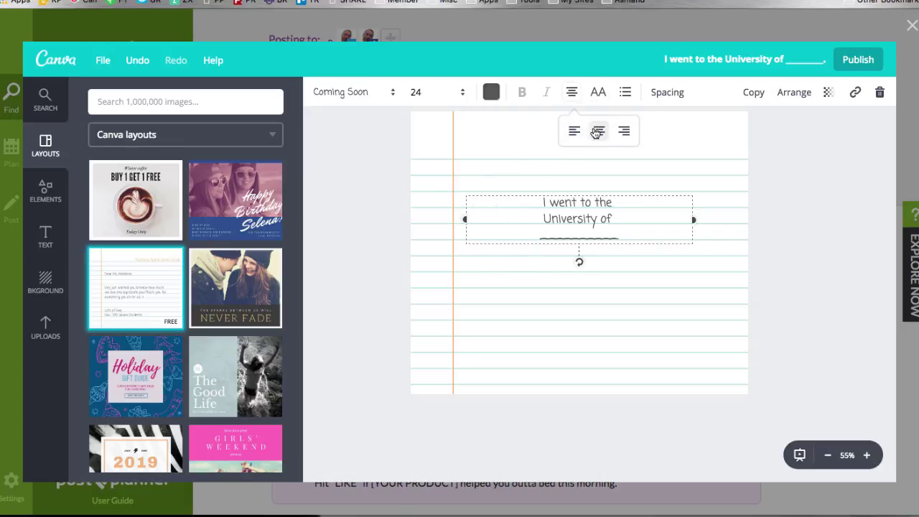
Set the notebook design's status text to size 56 and publish the design to the post
click(594, 194)
click(437, 93)
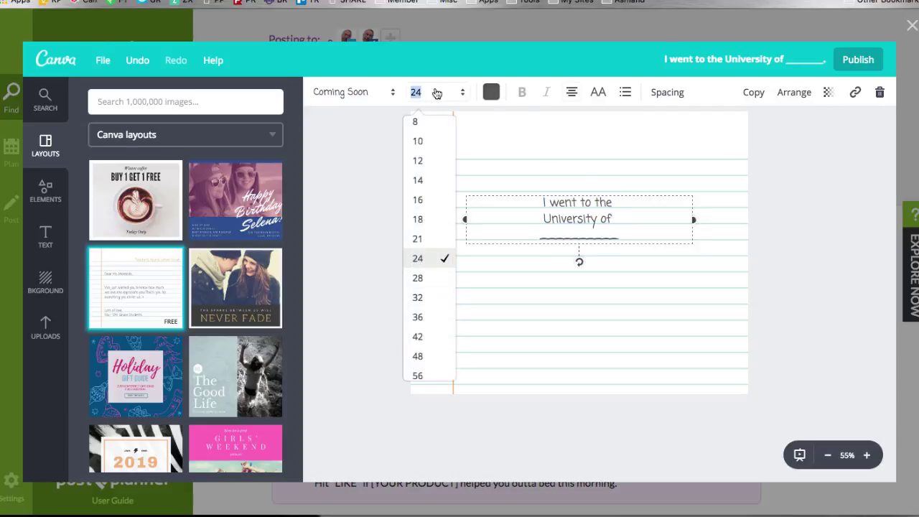
scroll(424, 345, down, 3)
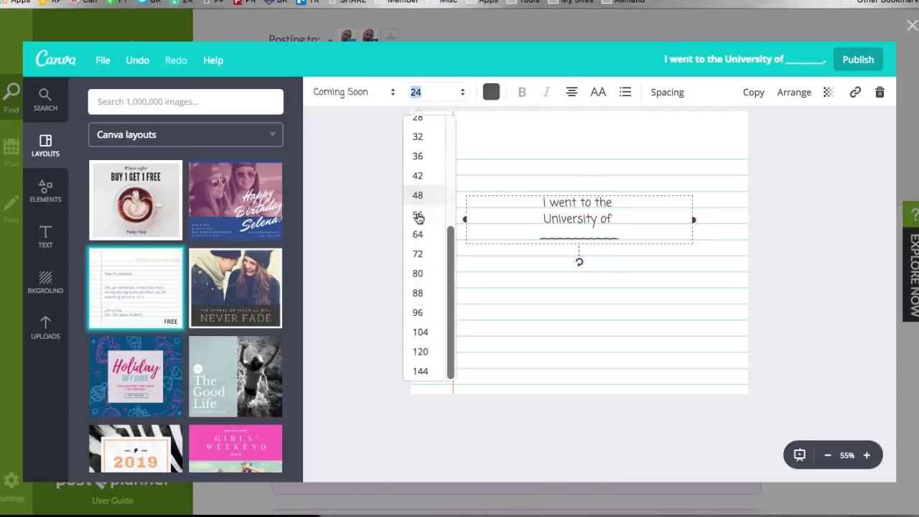
click(417, 216)
mouse_move(619, 246)
mouse_down()
mouse_move(633, 249)
mouse_move(623, 249)
mouse_up()
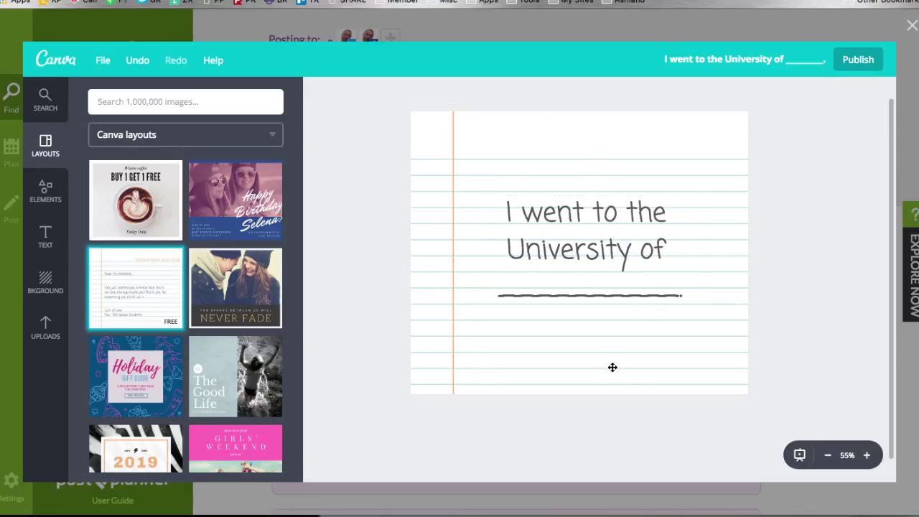
click(866, 60)
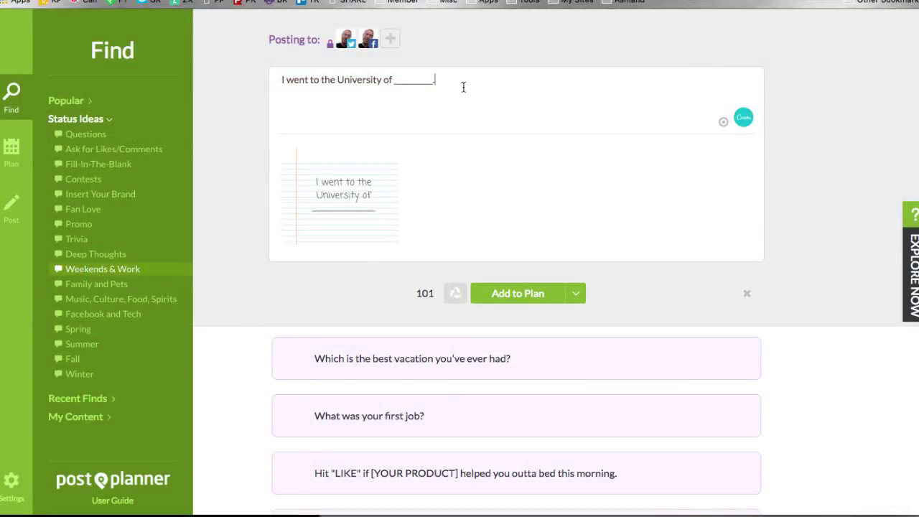
Clear the post's status text and make the second Facebook profile the only posting destination
key(super+a)
key(BackSpace)
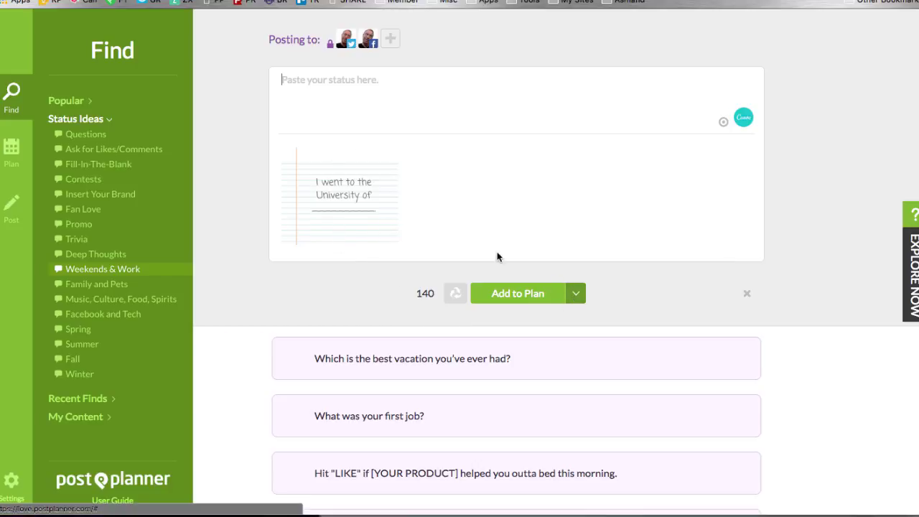
click(346, 39)
click(367, 37)
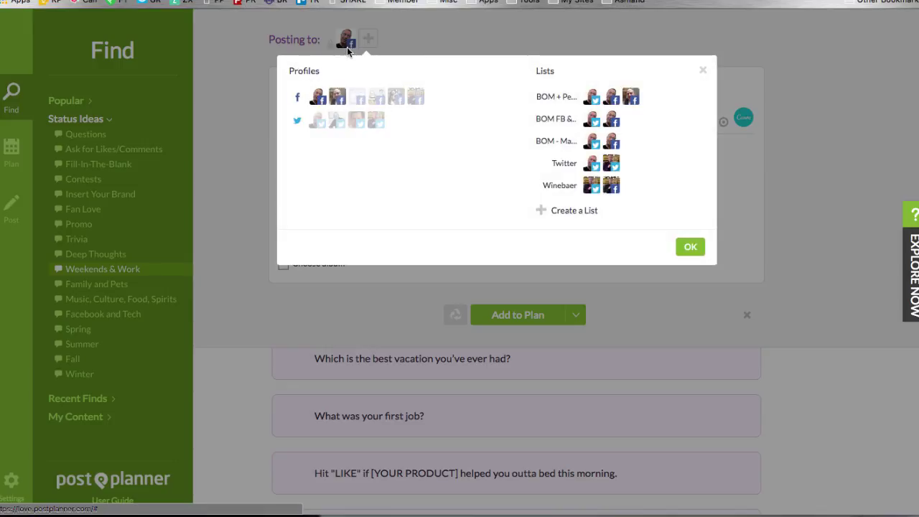
click(335, 98)
click(319, 93)
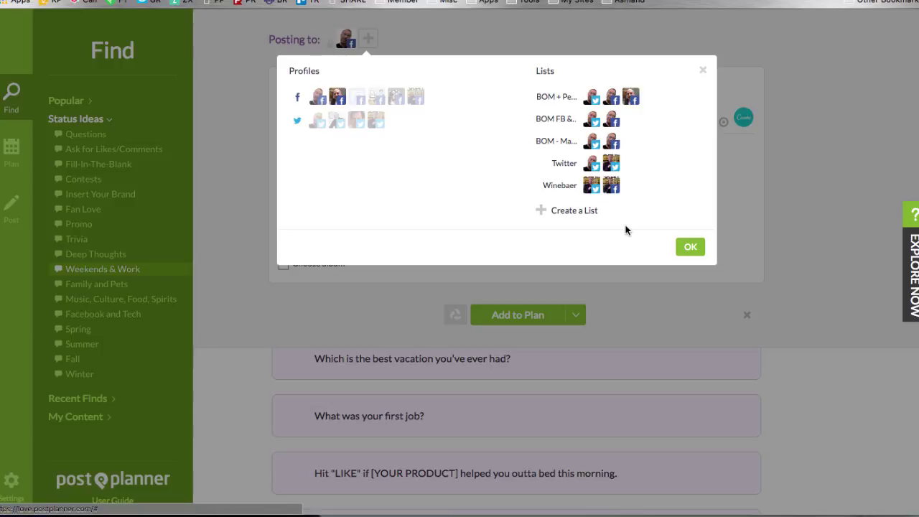
click(688, 247)
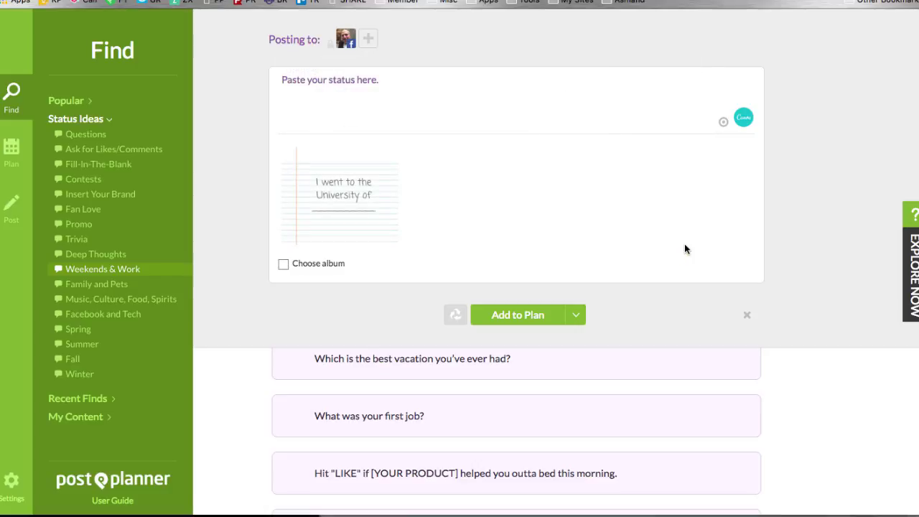
Submit the notebook image post with an alternative to Add to Plan and open the Popular content
click(574, 319)
click(572, 358)
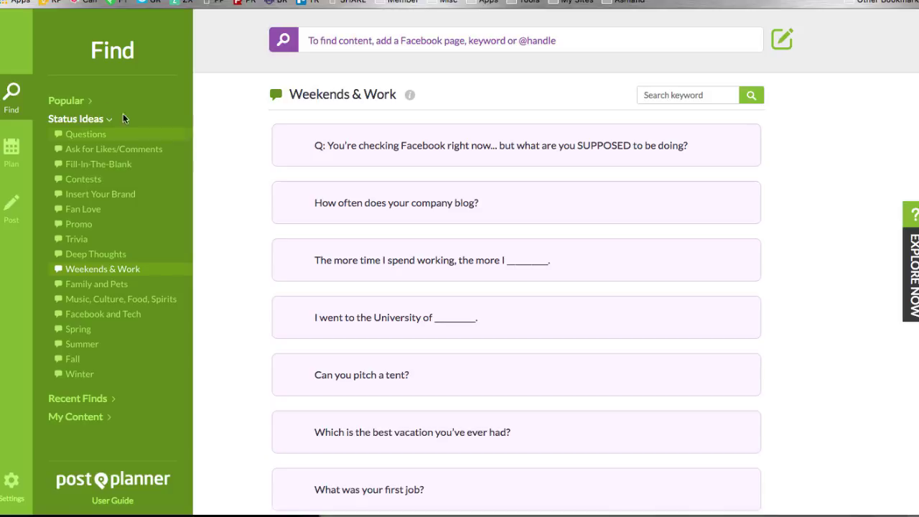
click(66, 102)
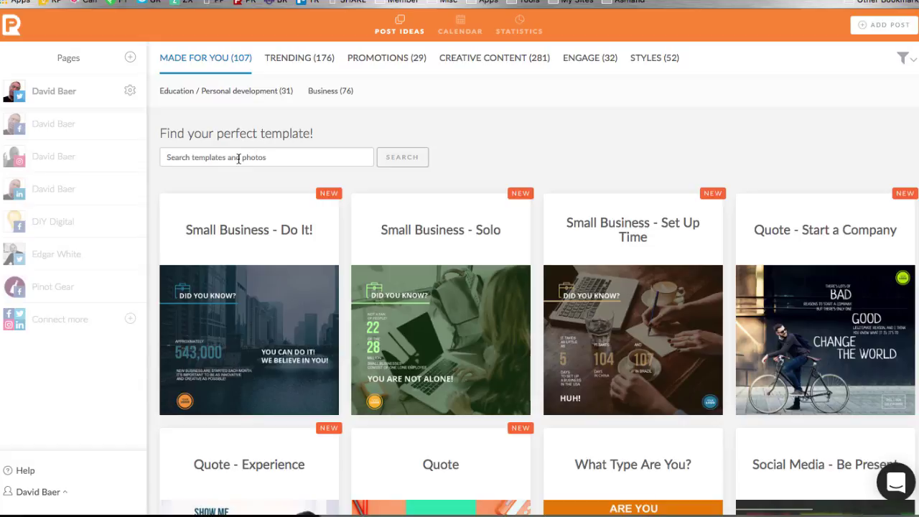
Switch to PromoRepublic, browse the Made For You templates and open "Quote - Start a Company" for editing
scroll(310, 222, down, 7)
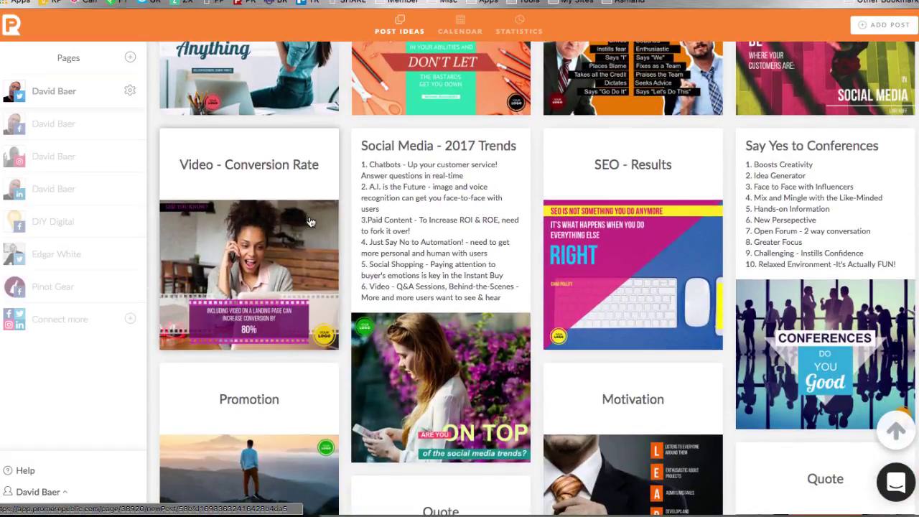
scroll(310, 222, up, 2)
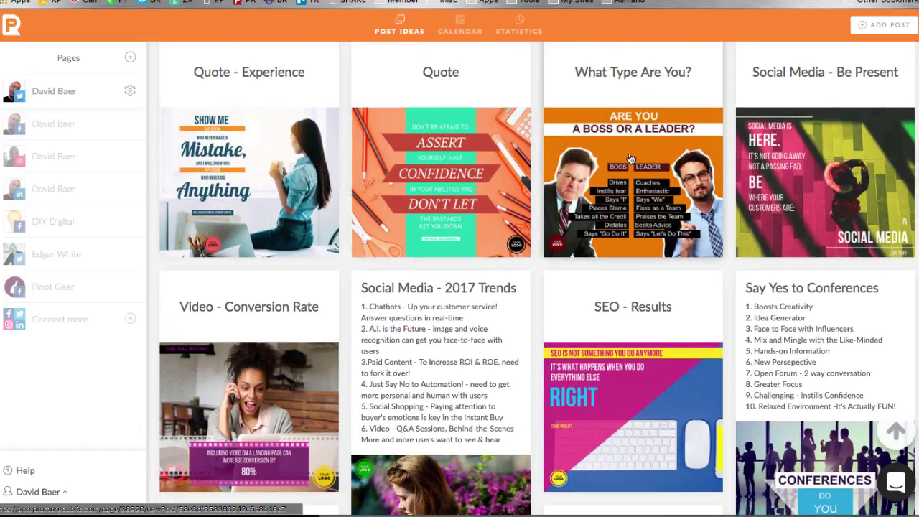
scroll(629, 158, up, 1)
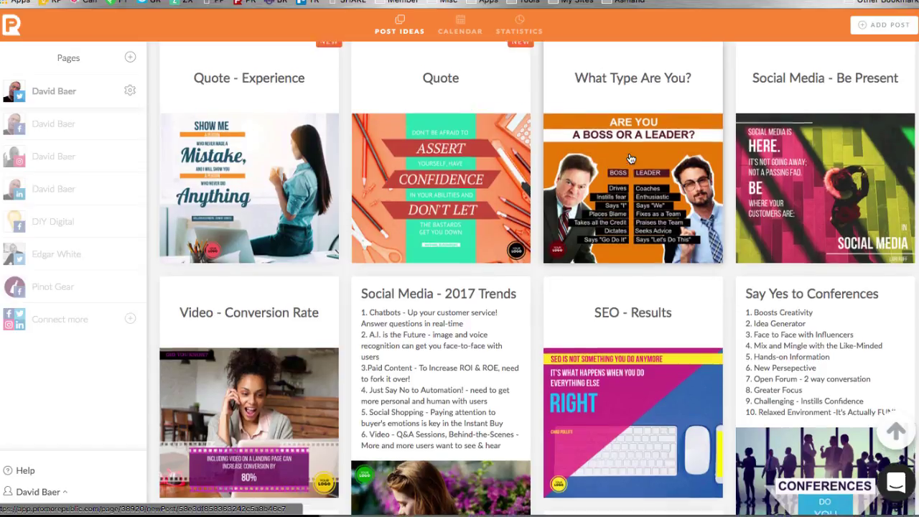
scroll(341, 207, up, 5)
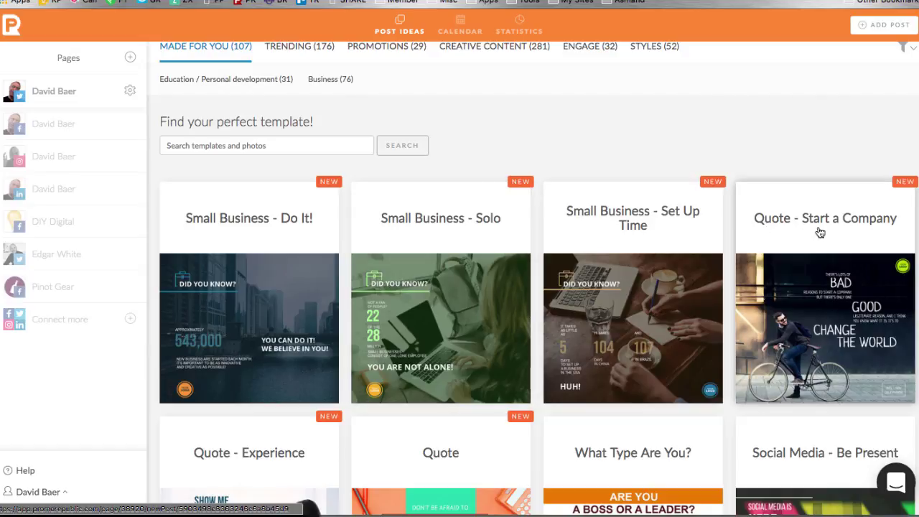
click(836, 341)
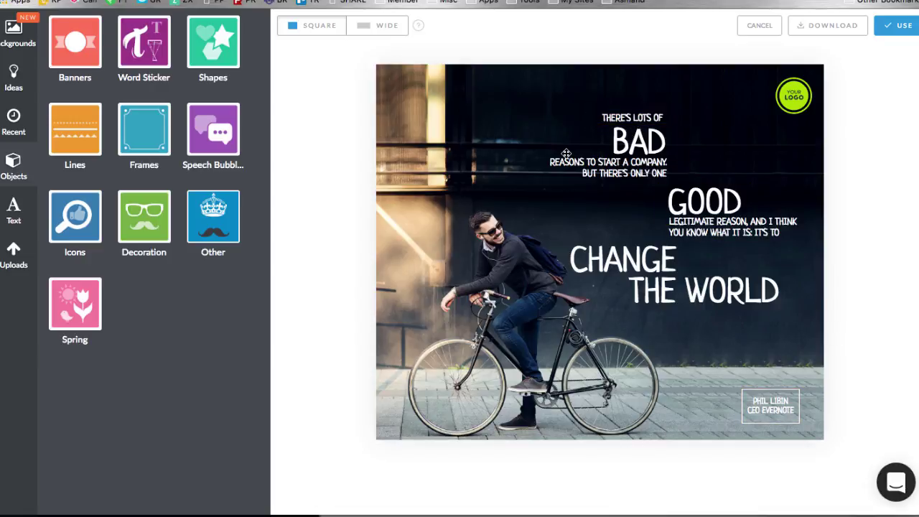
Replace the green placeholder logo with the uploaded plain orange speech bubble, scaled down in the upper-right corner of the design
click(786, 105)
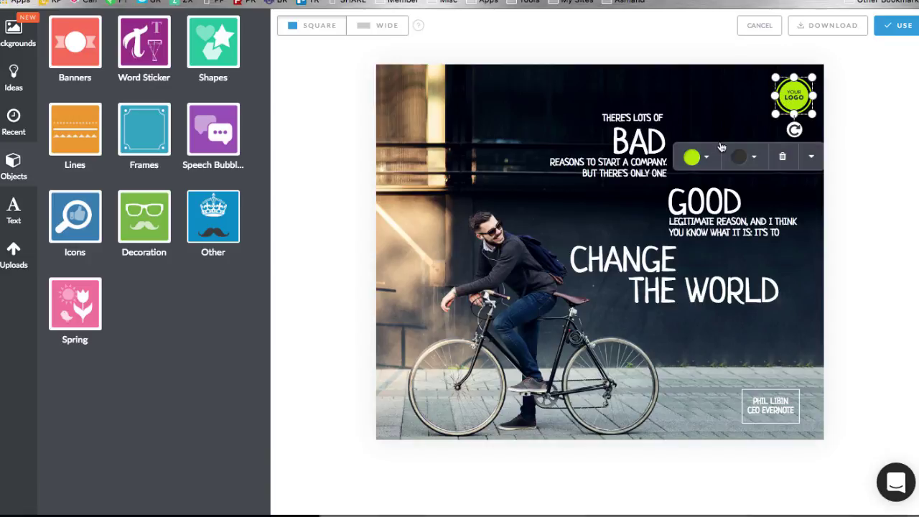
click(781, 155)
click(13, 254)
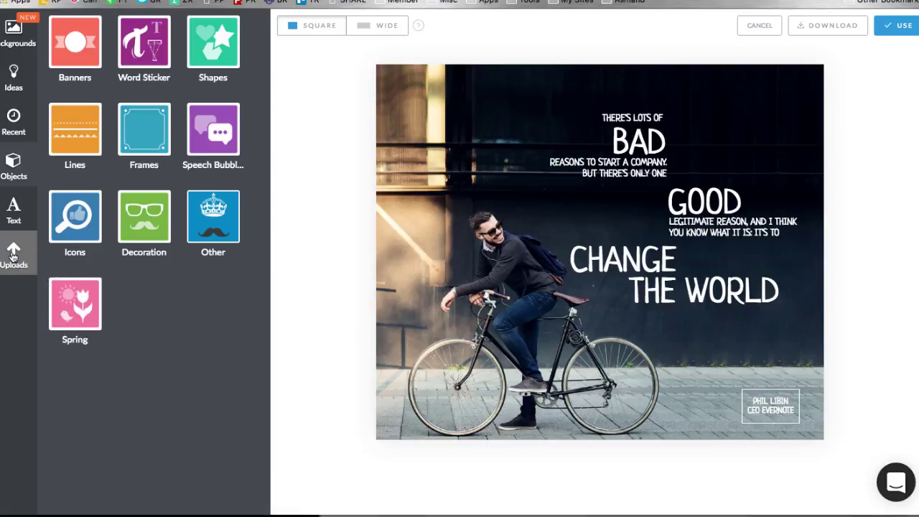
click(143, 117)
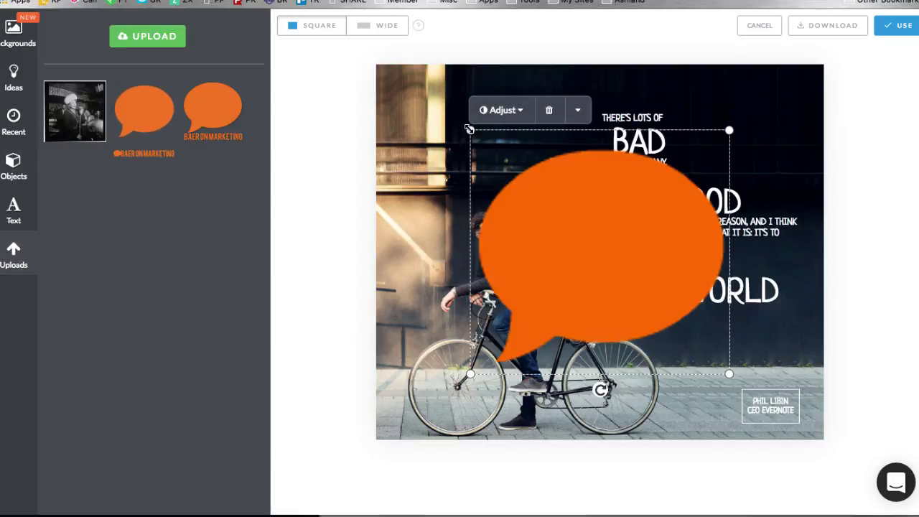
drag(469, 132, 671, 320)
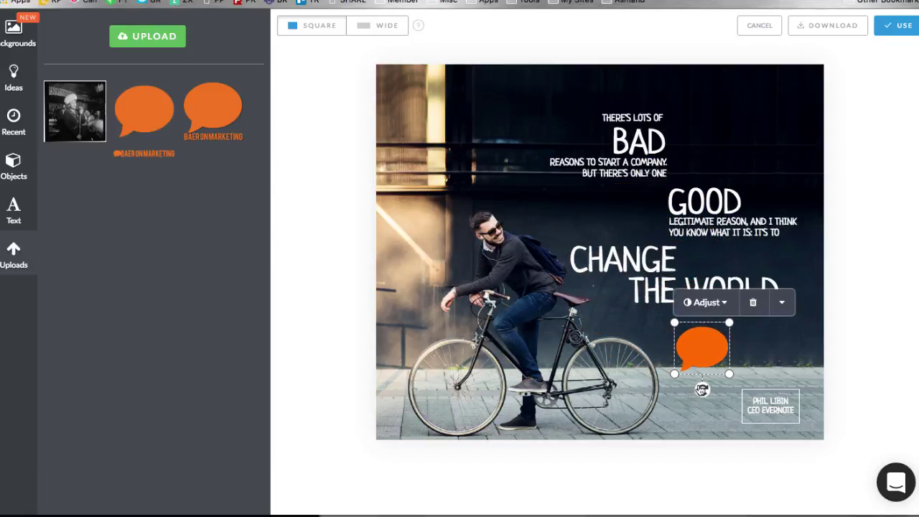
drag(702, 389, 711, 388)
drag(691, 347, 774, 94)
click(856, 131)
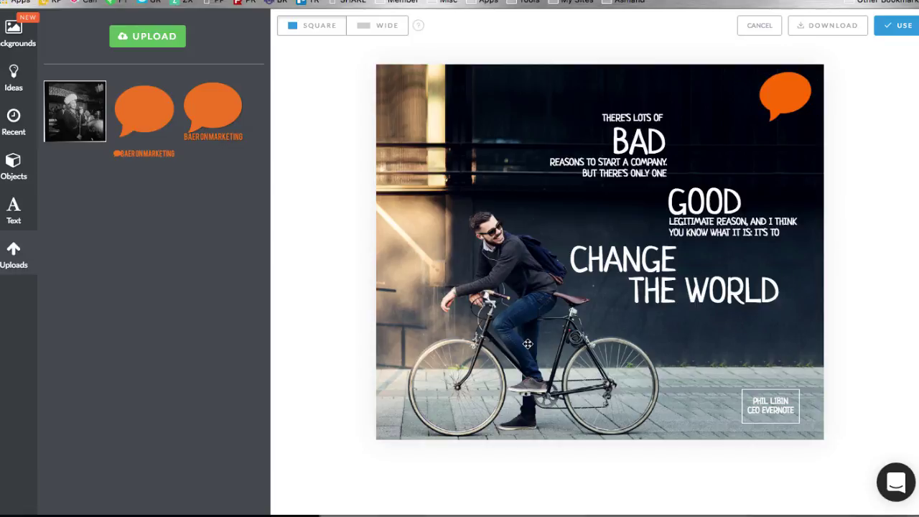
Enlarge the cyclist background photo beyond the canvas and shift it behind the quote
drag(527, 343, 560, 340)
click(437, 102)
drag(437, 103, 422, 84)
drag(392, 46, 352, 13)
drag(439, 196, 462, 214)
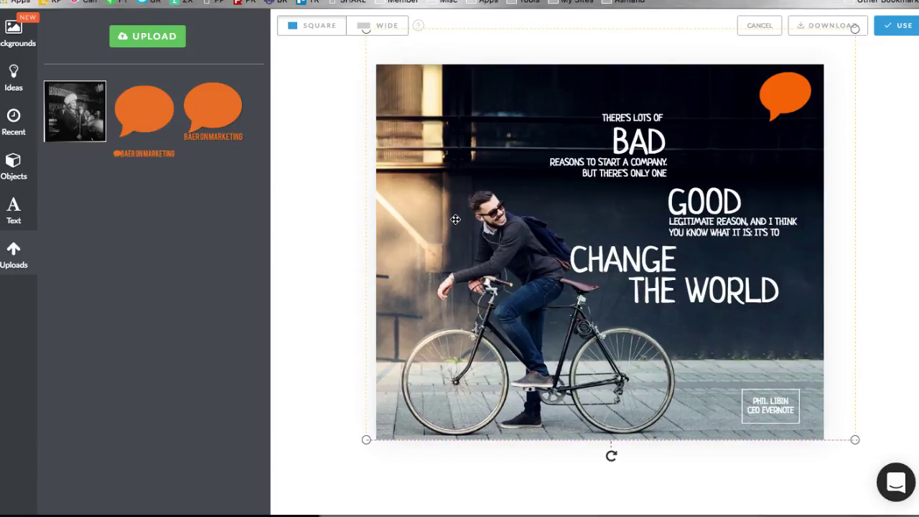
drag(455, 219, 449, 219)
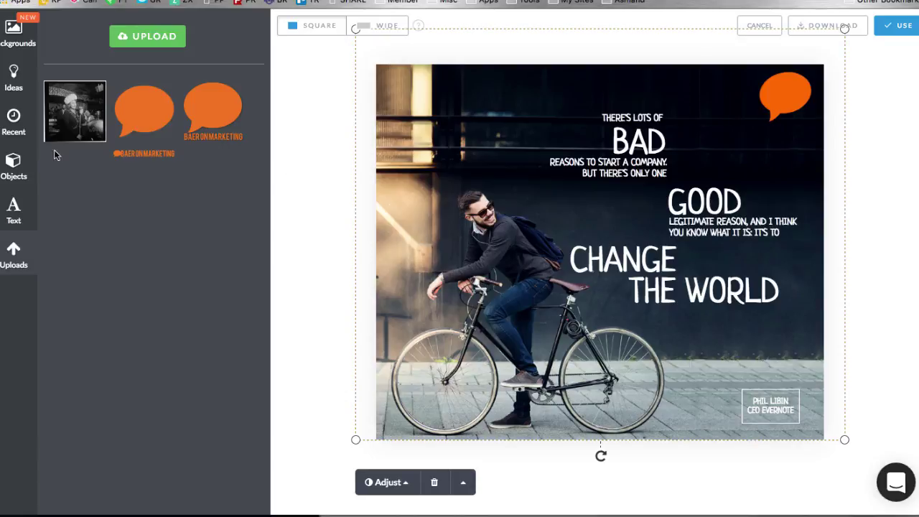
Replace the cyclist background with the stock photo of a woman in a red sweater against a brick wall
click(10, 34)
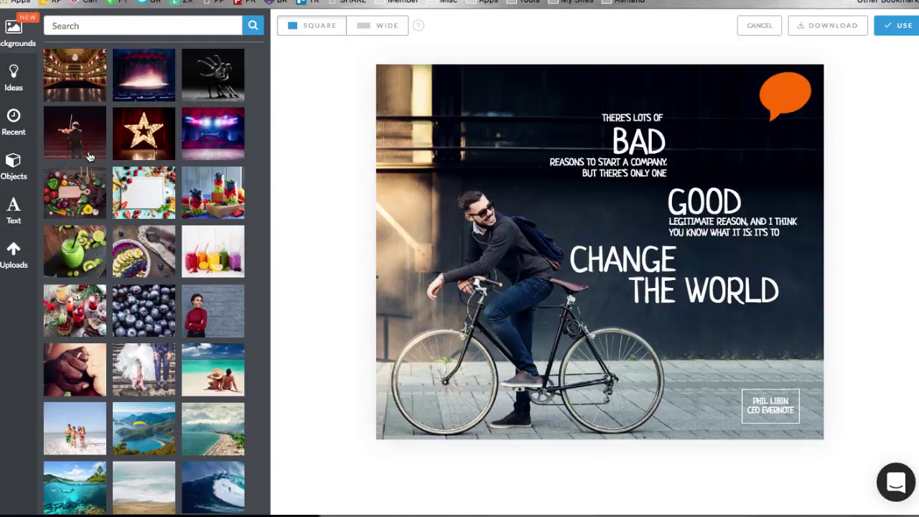
scroll(104, 142, down, 3)
scroll(104, 142, down, 3)
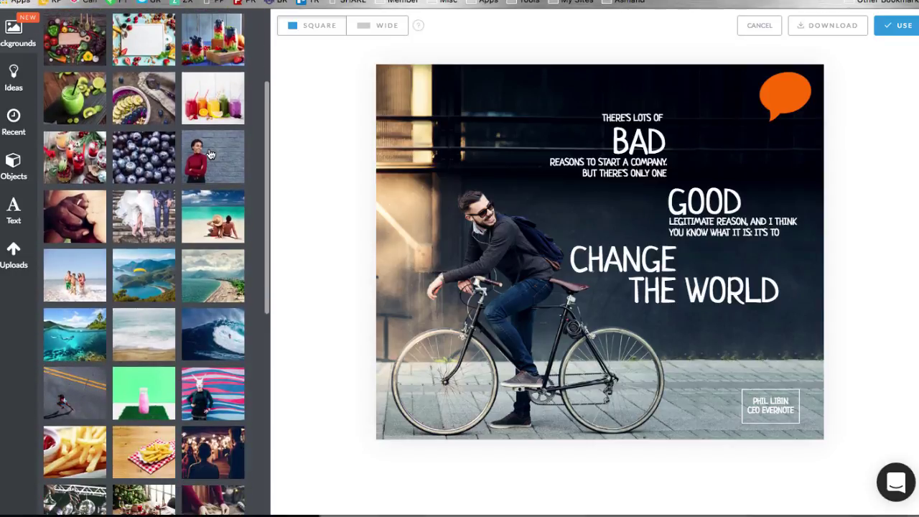
click(455, 270)
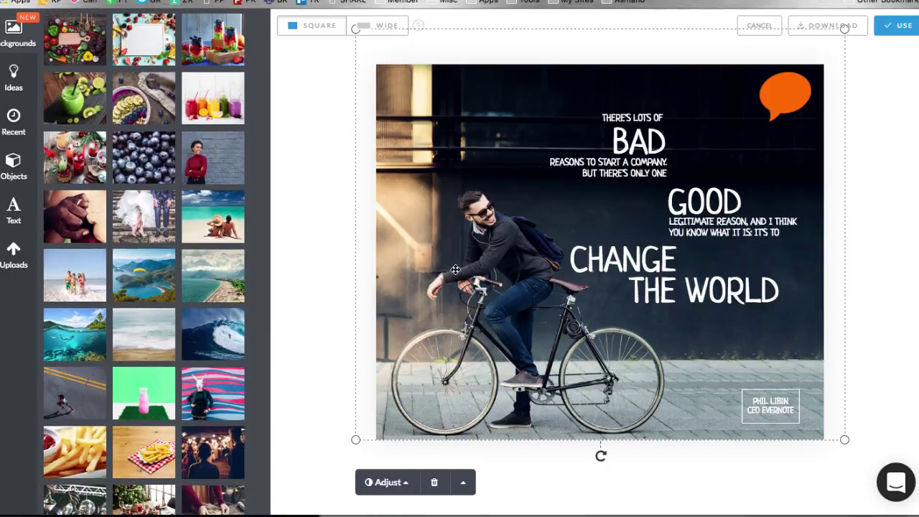
click(212, 157)
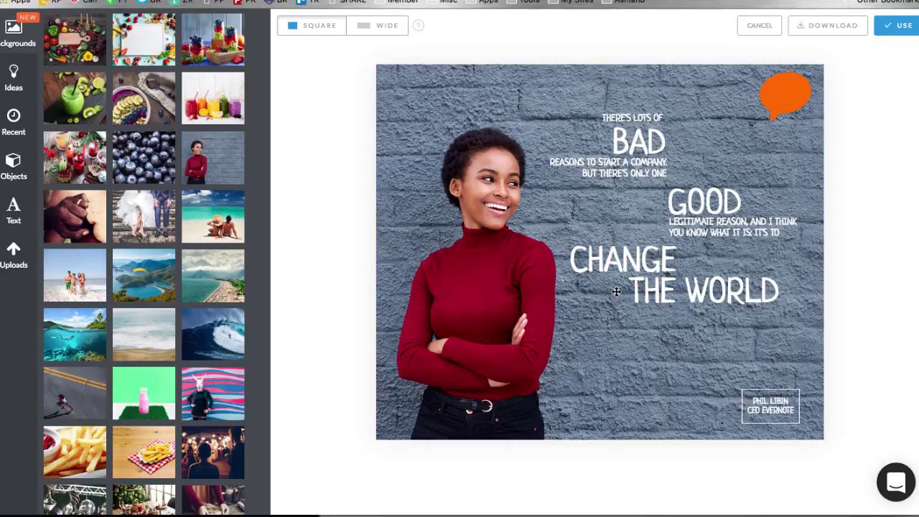
Darken the background photo by setting its brightness to -15
click(473, 94)
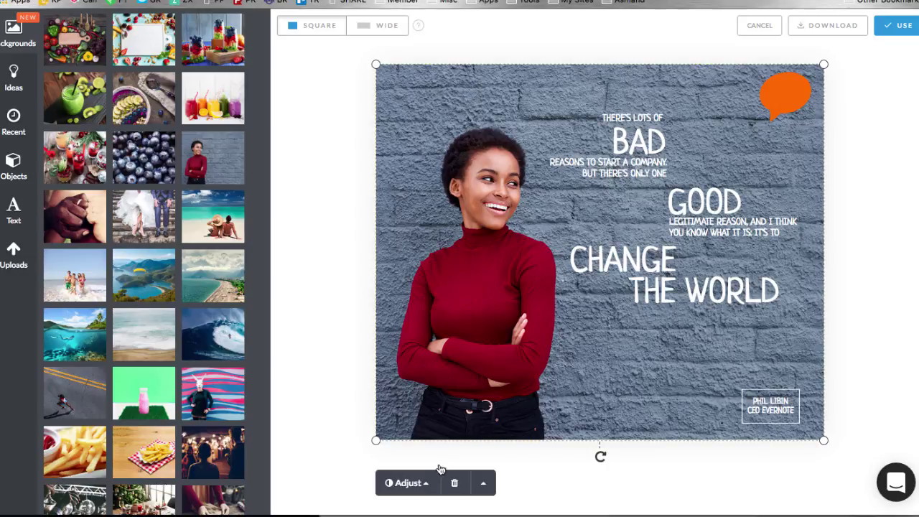
click(425, 483)
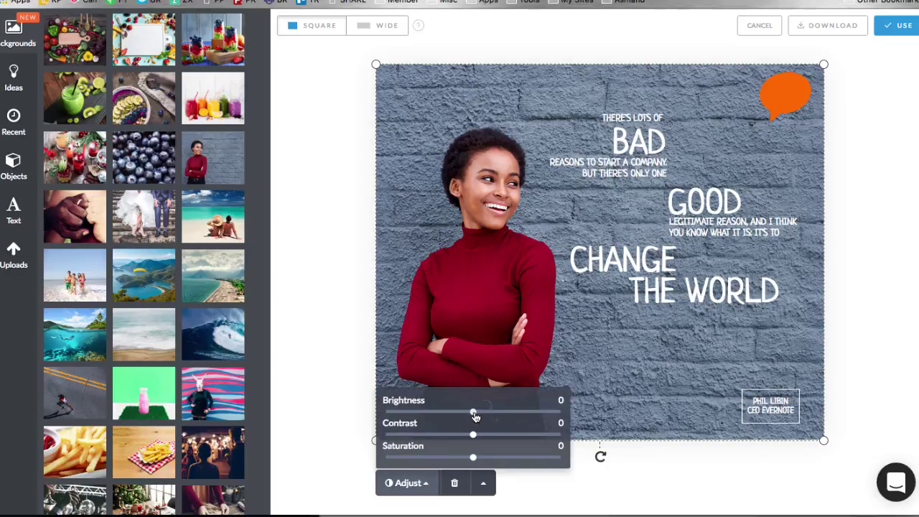
drag(474, 412, 447, 415)
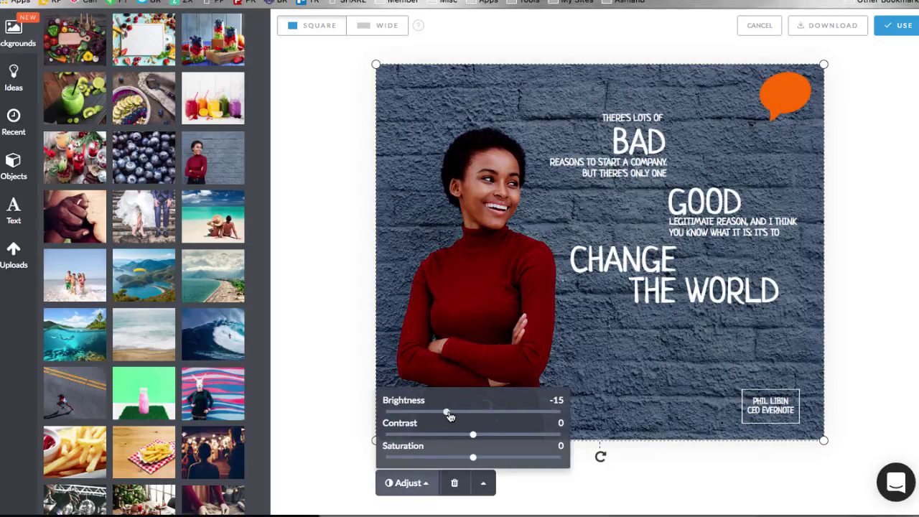
click(312, 371)
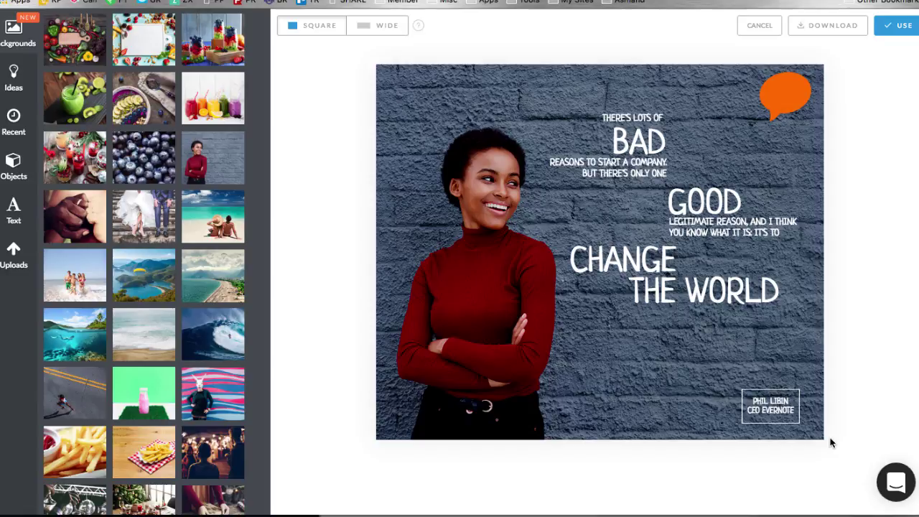
Use the finished design in a post and add it to the queue for the selected Twitter profile
click(900, 28)
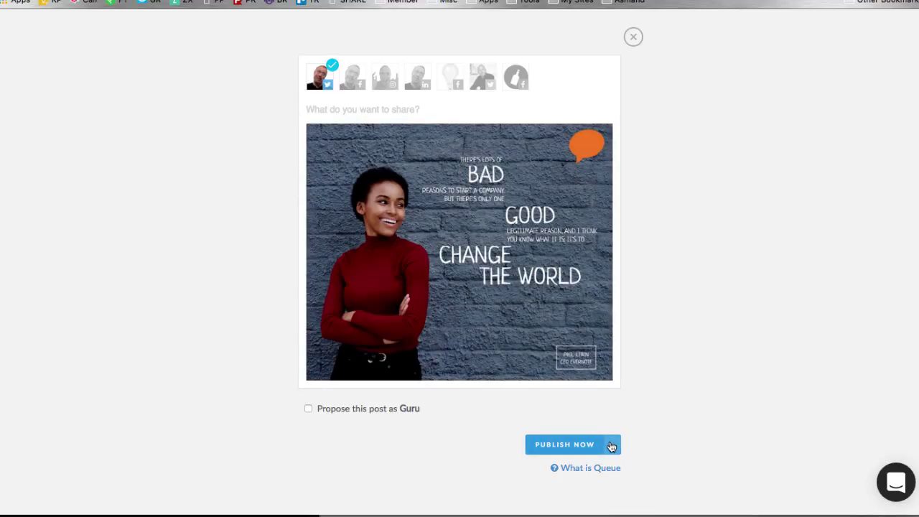
click(611, 446)
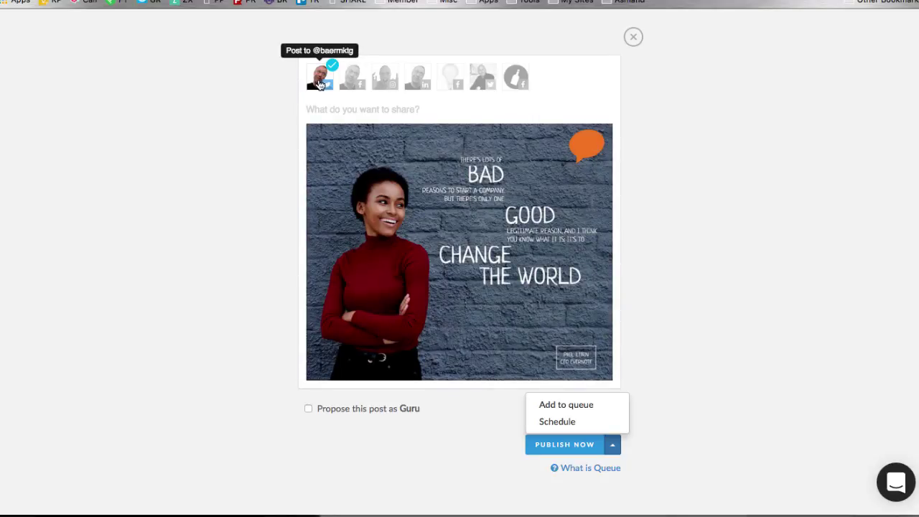
click(578, 405)
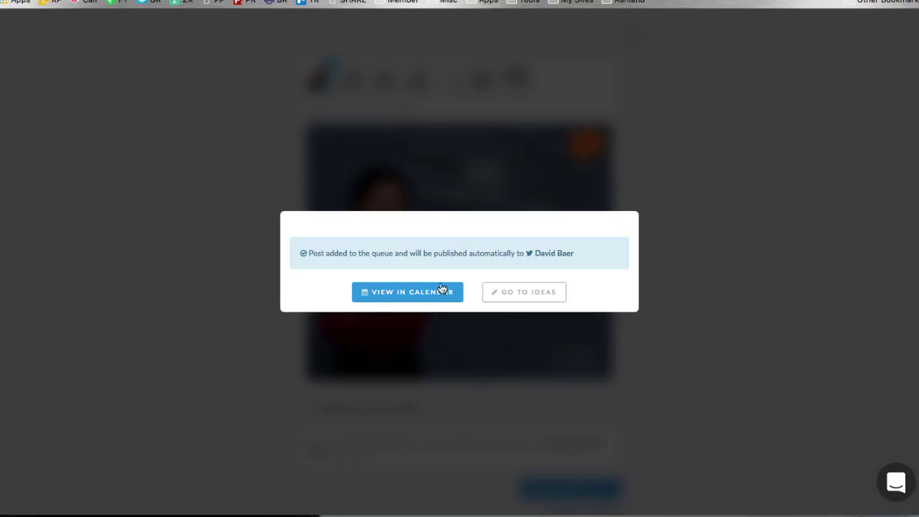
View the queued post in the weekly calendar and turn on event ideas
click(426, 298)
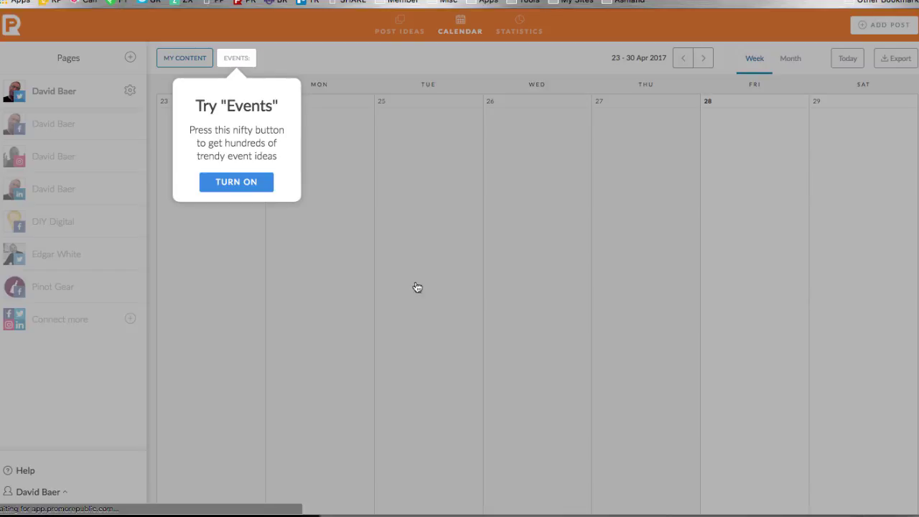
click(226, 184)
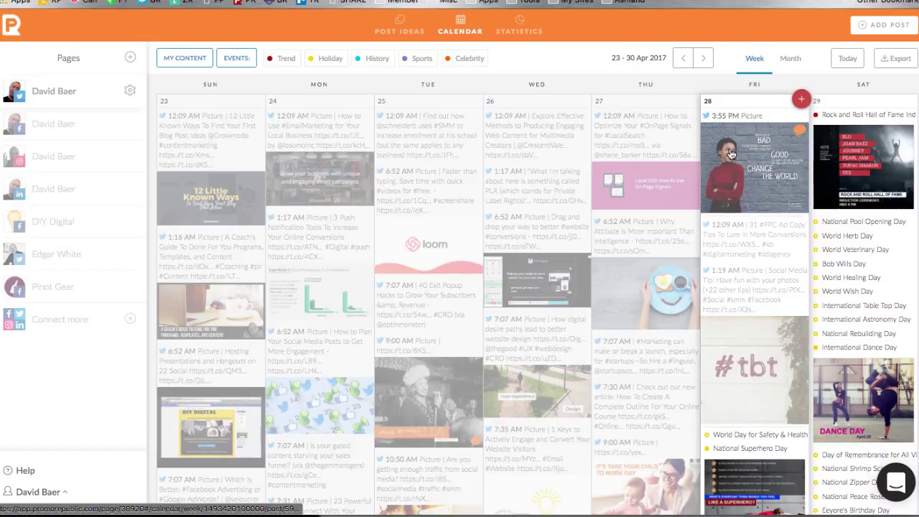
Advance the weekly calendar to 30 Apr - 7 May 2017 and toggle the event ideas off and back on
click(703, 60)
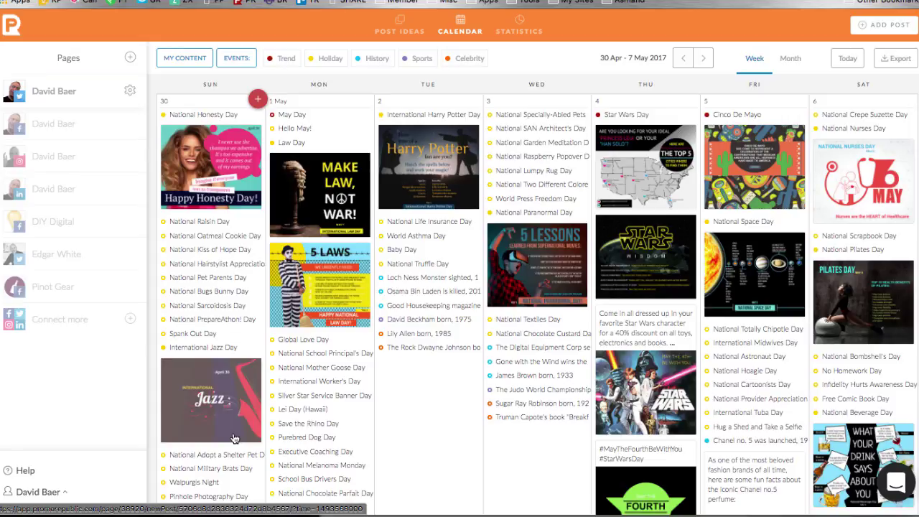
click(233, 62)
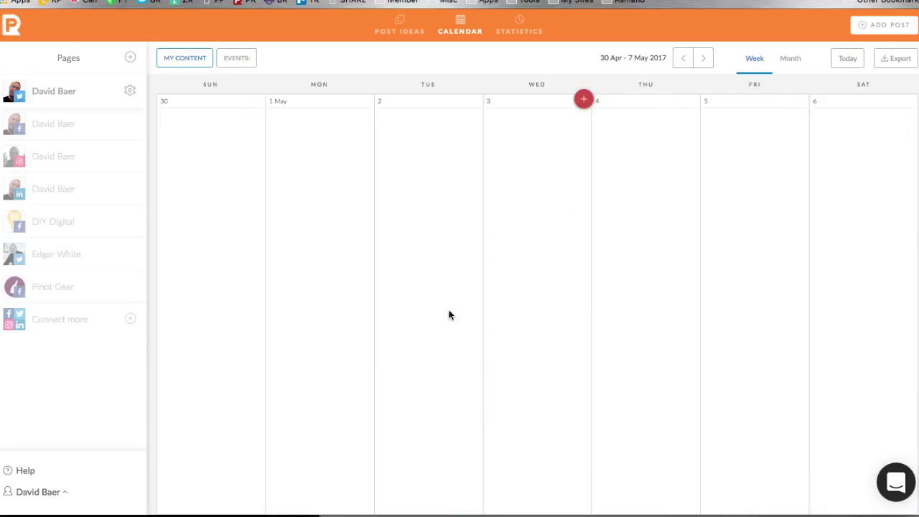
click(233, 61)
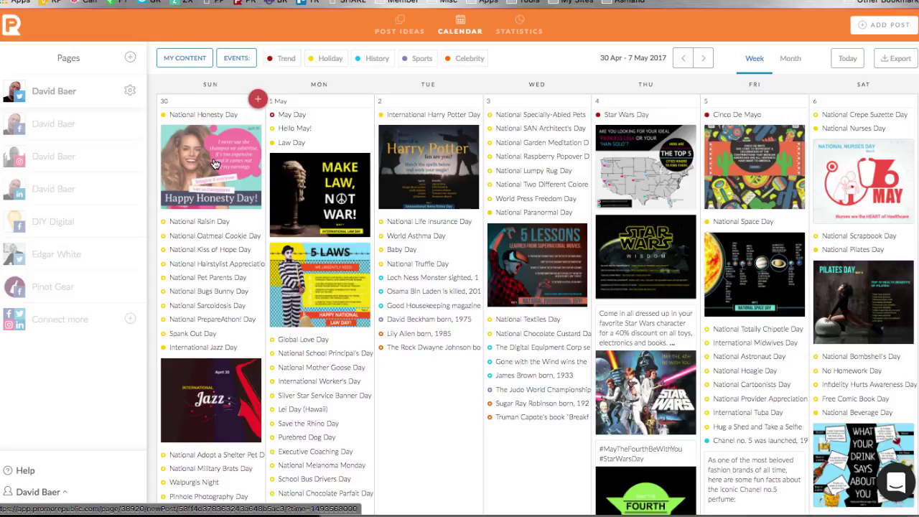
Start a post from the National Oatmeal Cookie Day event on April 30 and open the template editor for its image
click(181, 241)
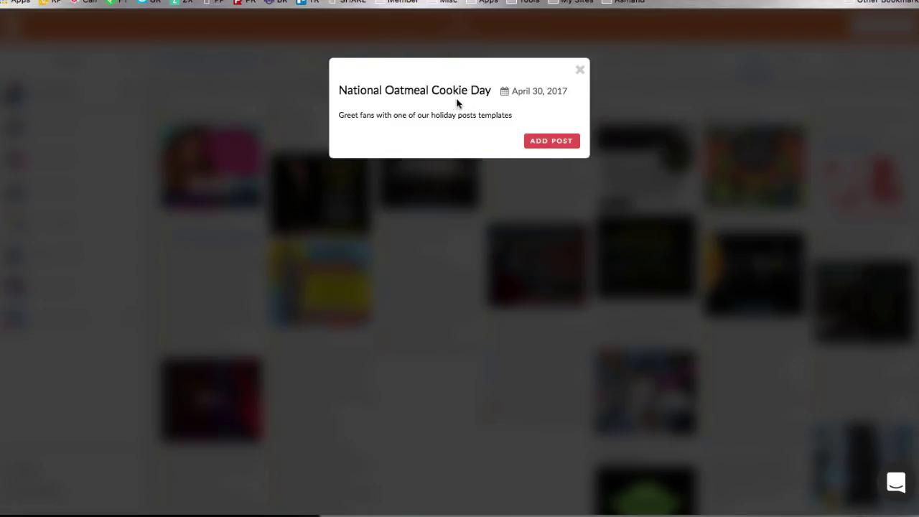
click(544, 141)
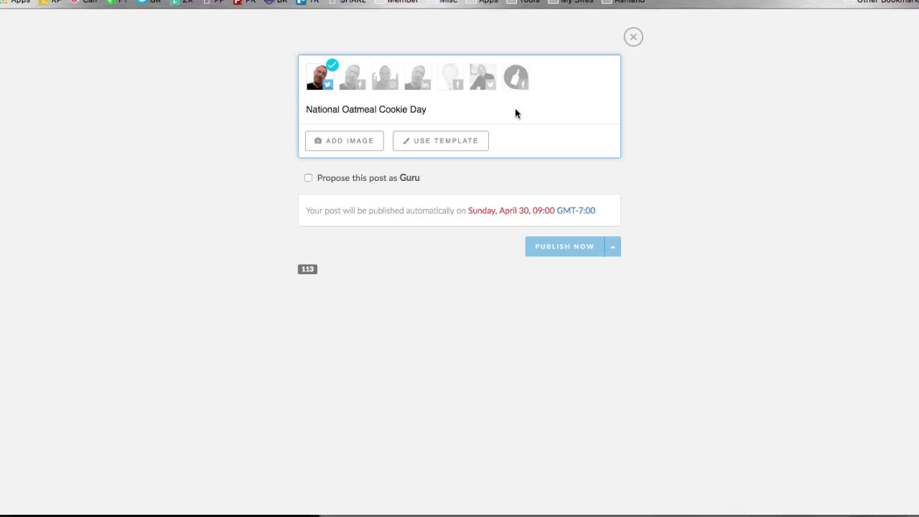
click(334, 141)
click(605, 241)
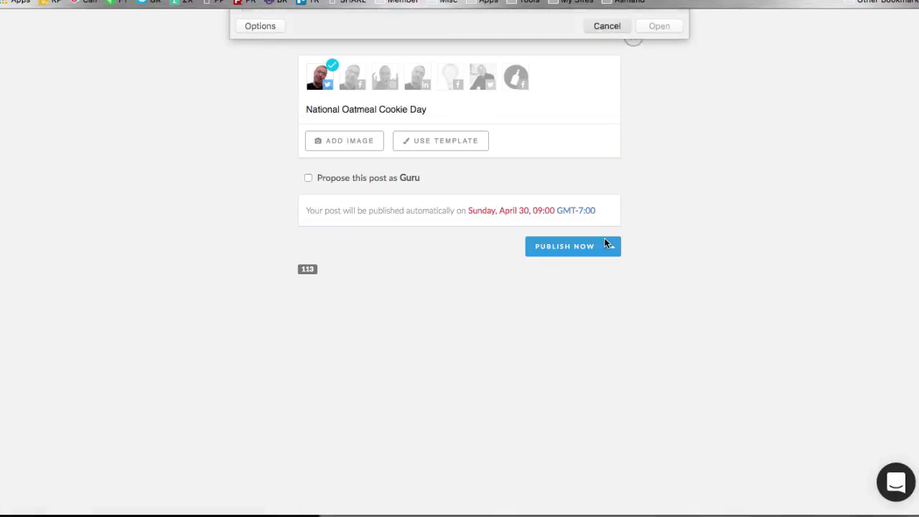
click(419, 141)
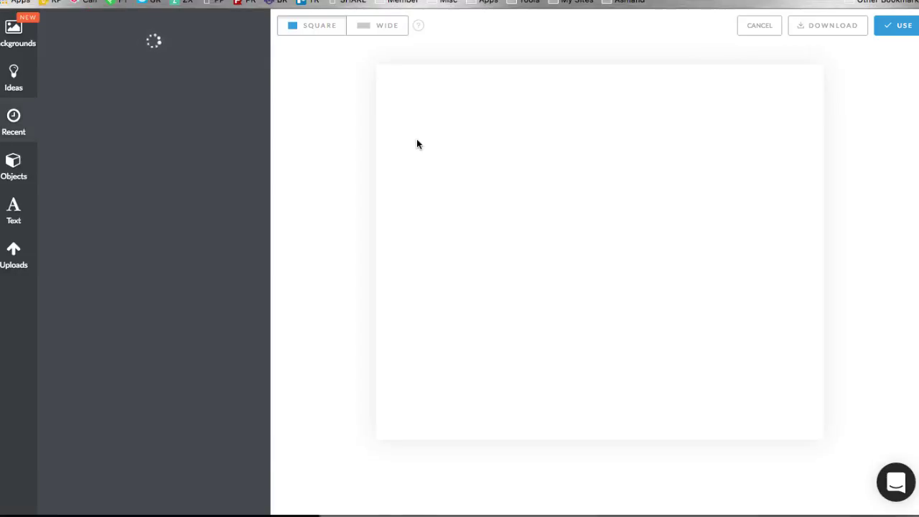
Search the background photo library for "cookie"
click(14, 28)
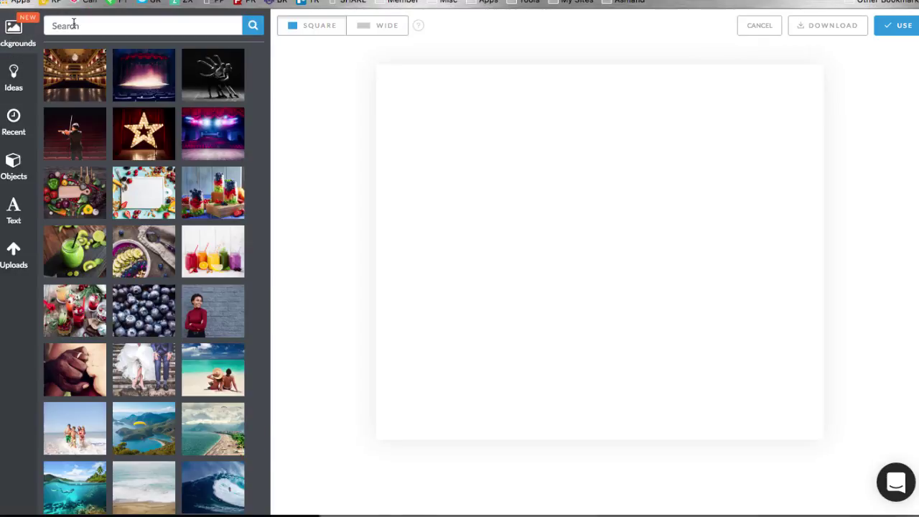
click(80, 25)
text(coc)
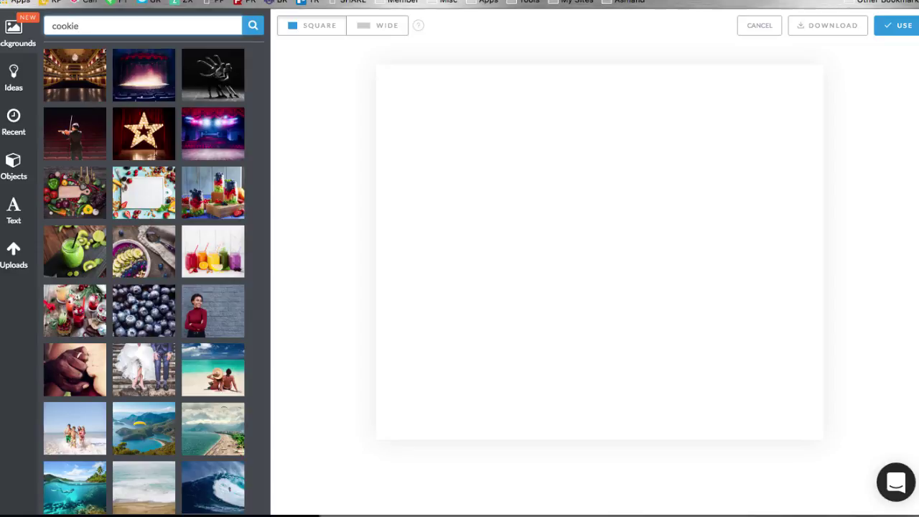
key(Return)
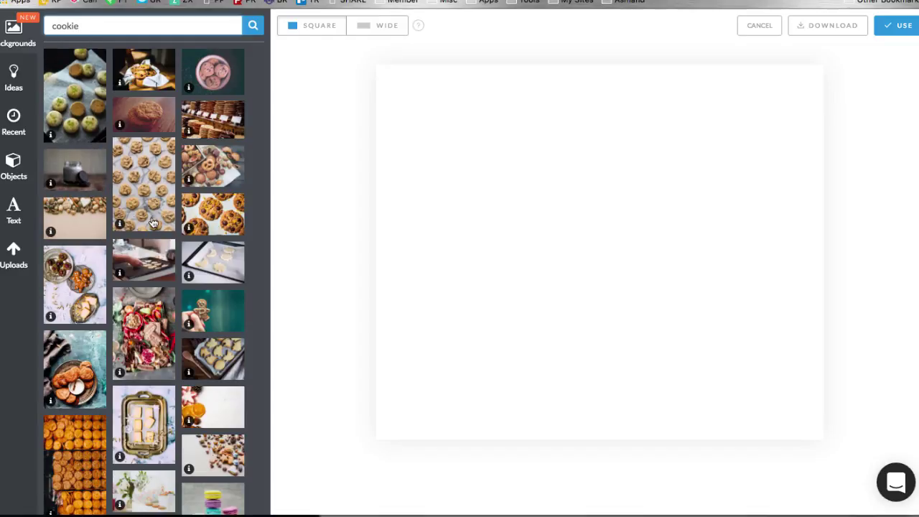
Place the close-up photo of three stacked chocolate chip cookies as the background and shift it left to fit the whole stack in the frame
scroll(116, 285, down, 5)
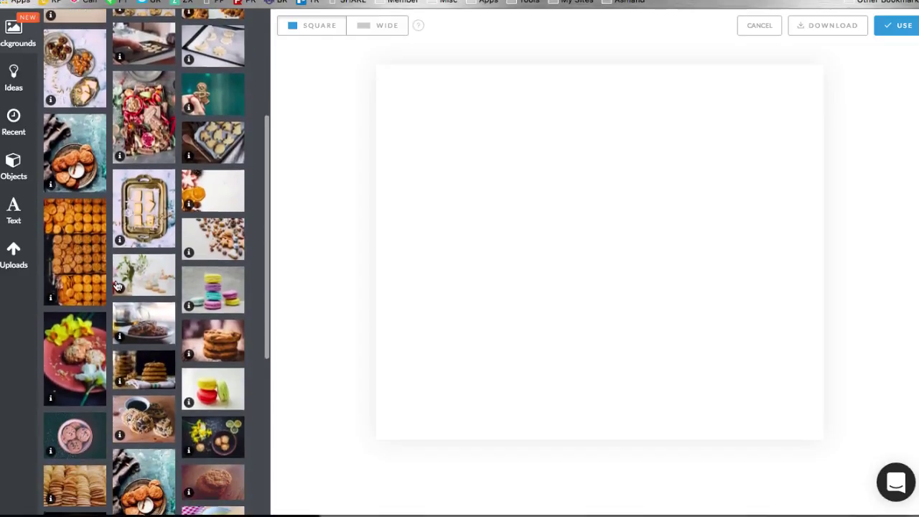
scroll(117, 285, down, 2)
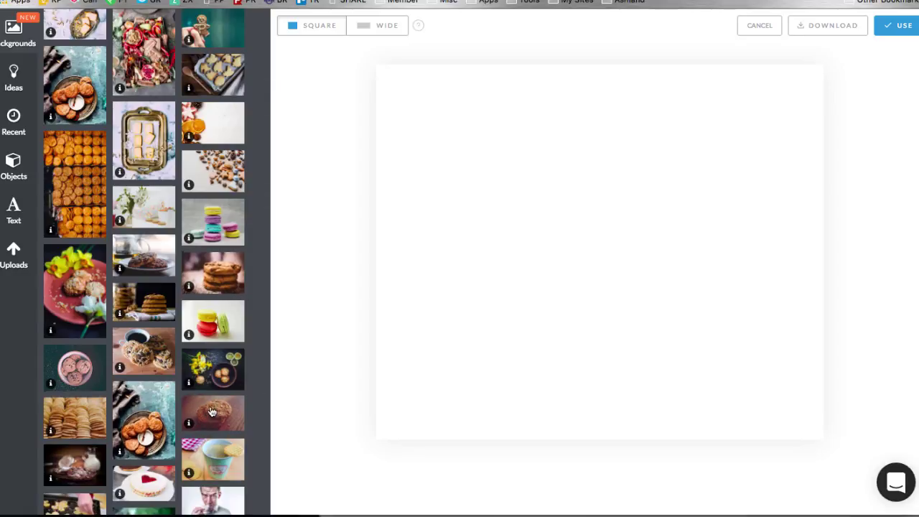
click(216, 274)
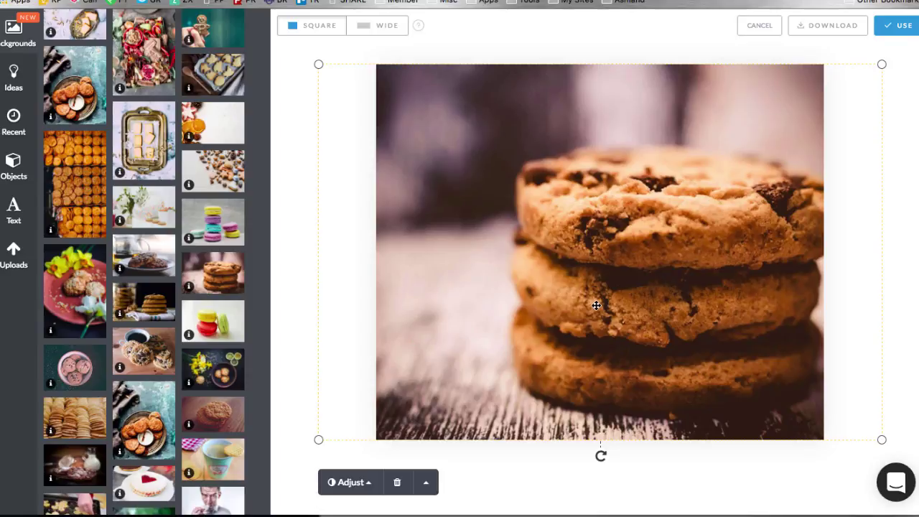
drag(596, 305, 522, 292)
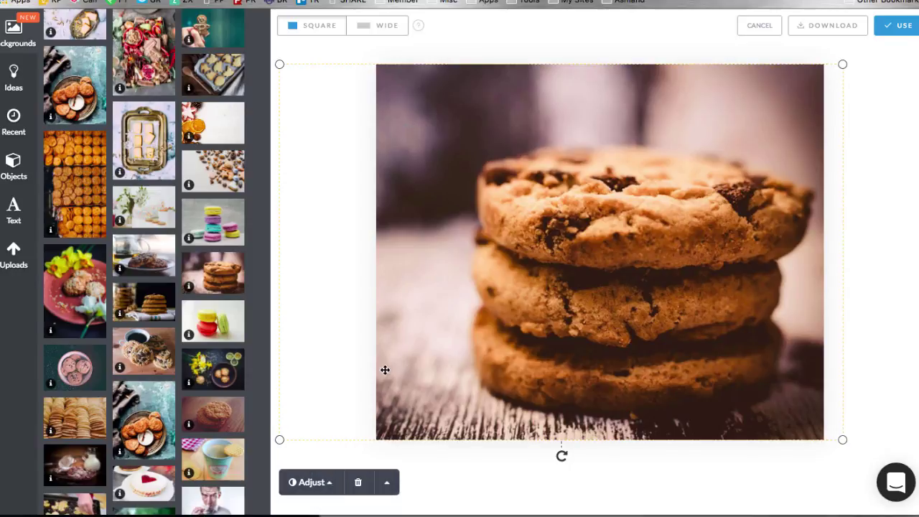
Set the cookie photo's saturation to 69 and its brightness to 10
click(388, 485)
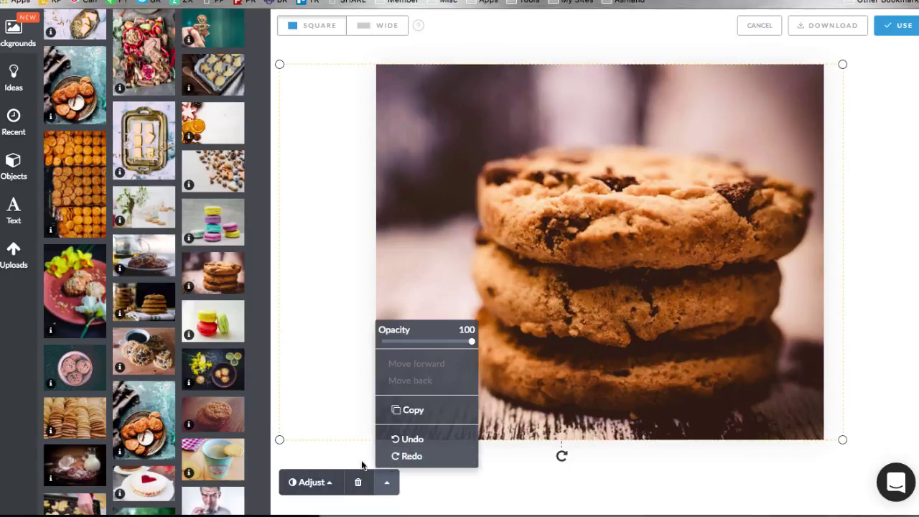
click(332, 485)
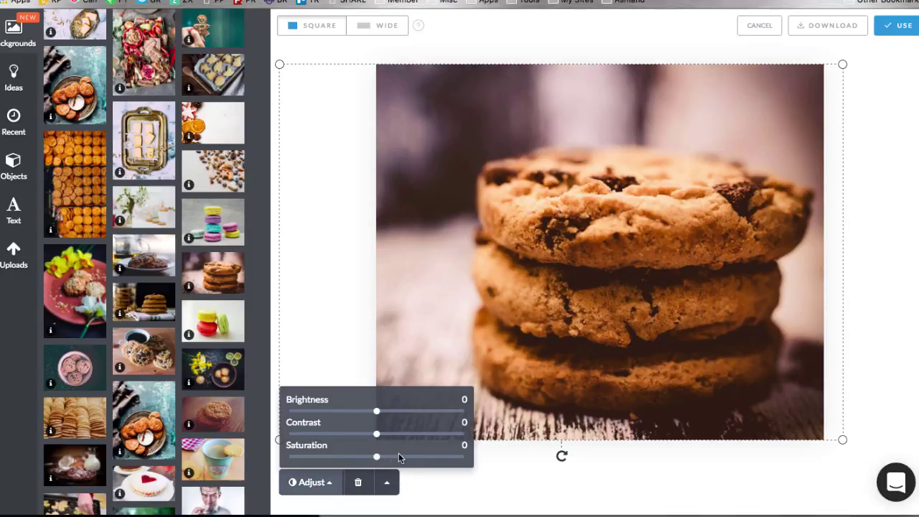
drag(377, 457, 435, 450)
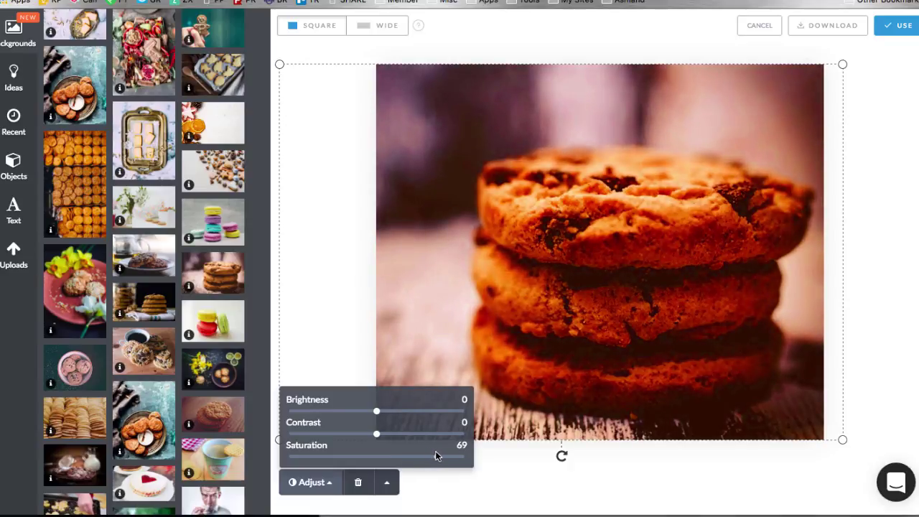
mouse_move(376, 414)
mouse_down()
mouse_move(342, 412)
mouse_move(409, 412)
mouse_move(392, 412)
mouse_up()
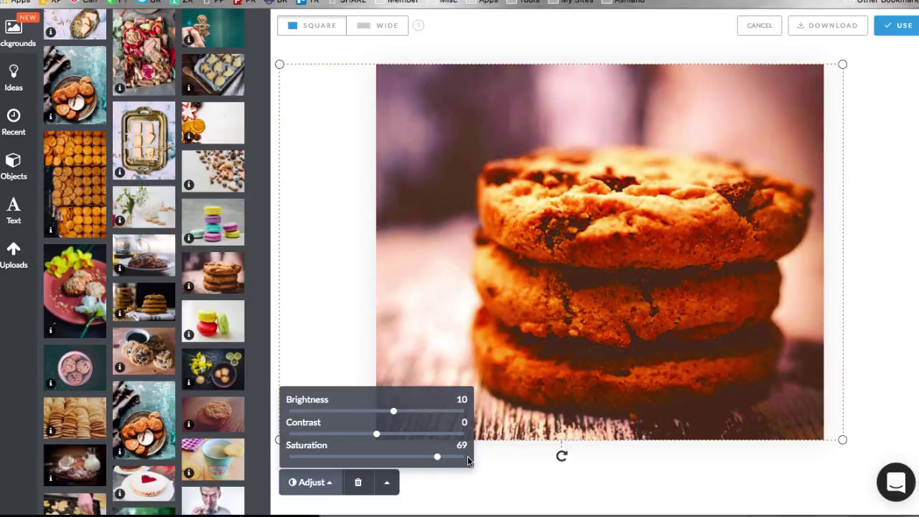
click(485, 493)
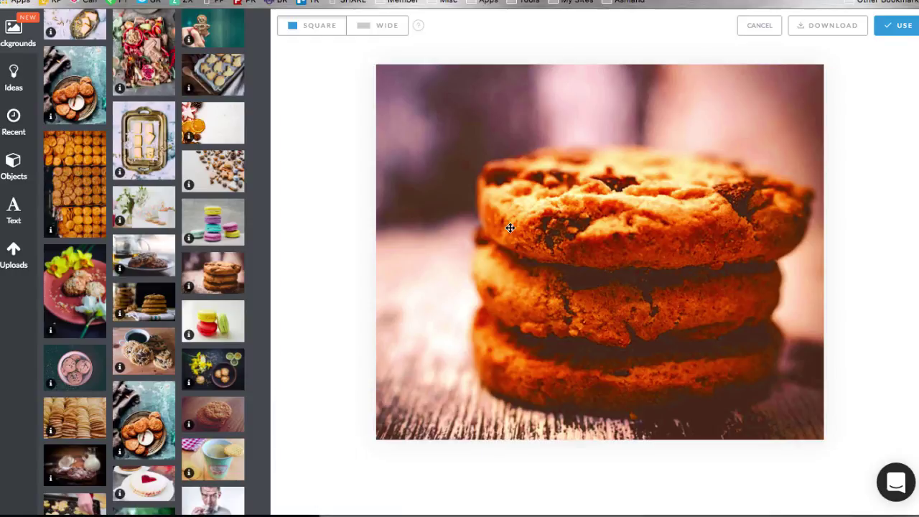
Replace the adjusted cookie background with the photo of a tall cookie stack on a white plate against red
scroll(140, 282, down, 5)
scroll(140, 282, down, 5)
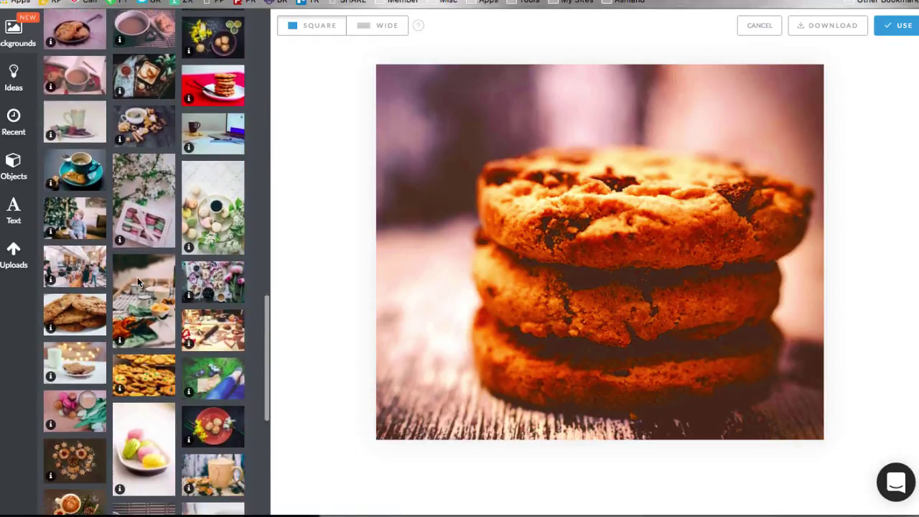
scroll(140, 282, down, 3)
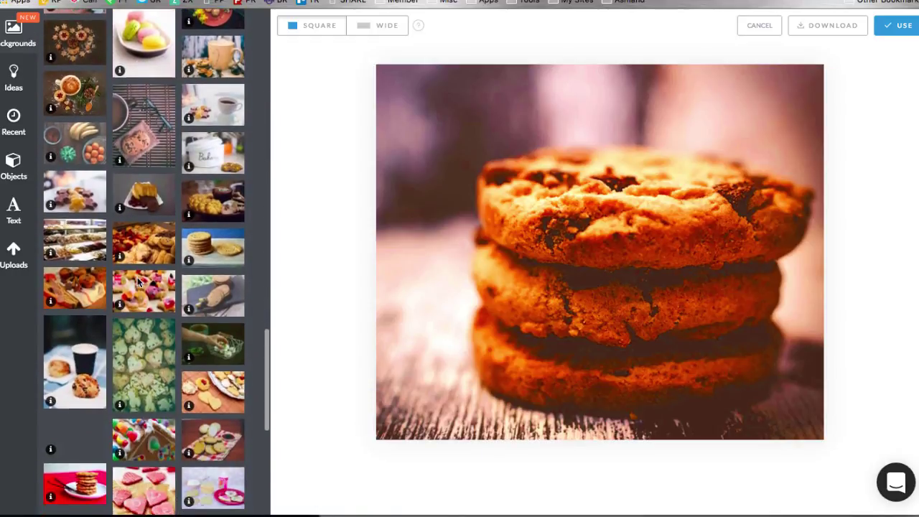
scroll(170, 260, down, 2)
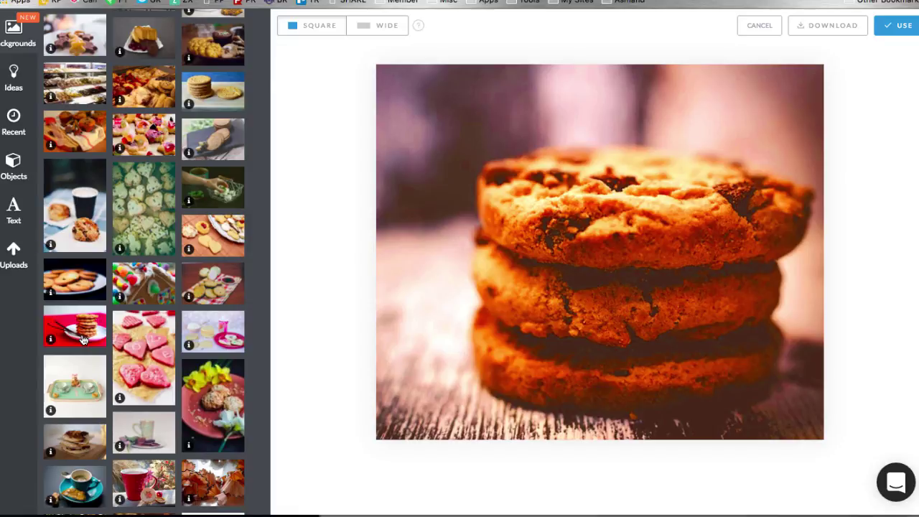
click(478, 179)
key(Delete)
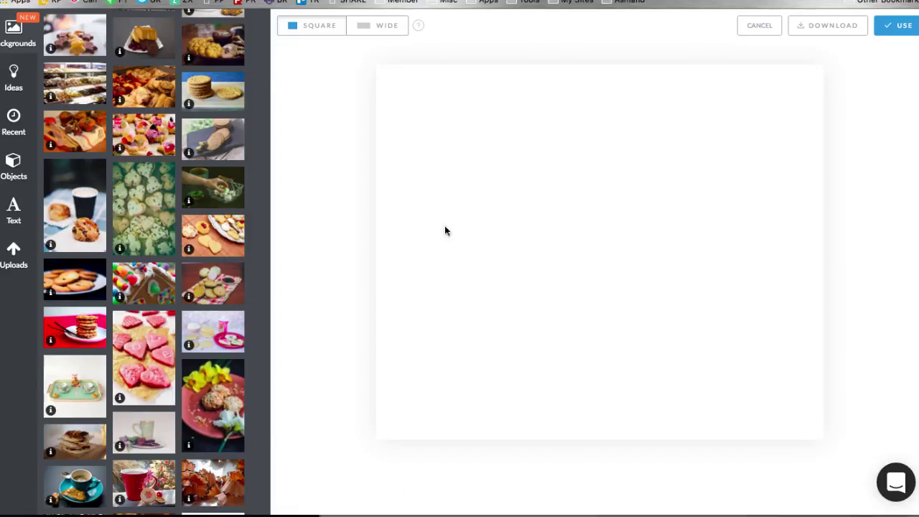
click(74, 325)
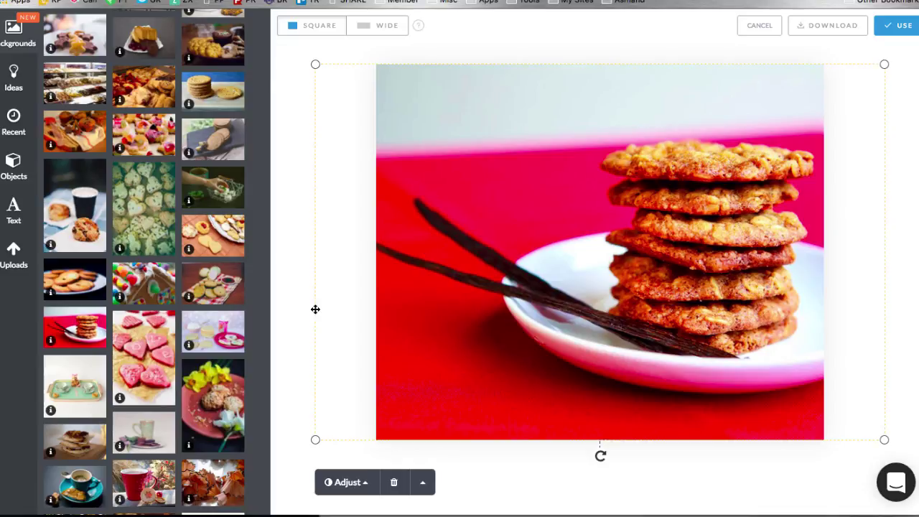
Try the photo of a single cookie on a plate surrounded by jelly beans and Peeps as the background and reposition it
scroll(130, 305, down, 15)
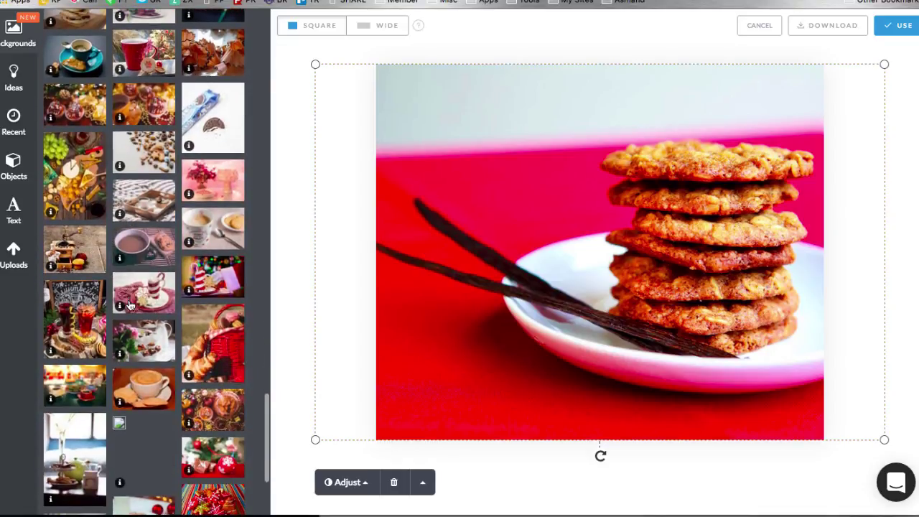
scroll(130, 306, up, 10)
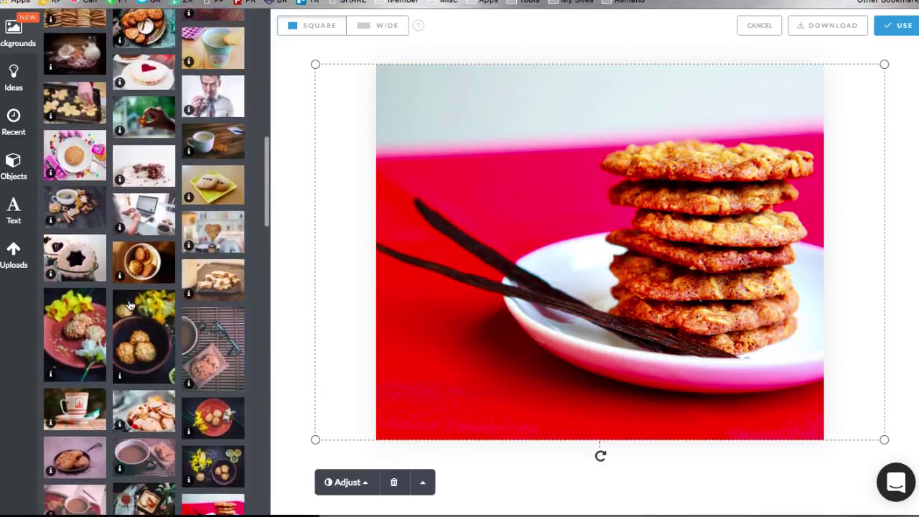
scroll(134, 325, up, 3)
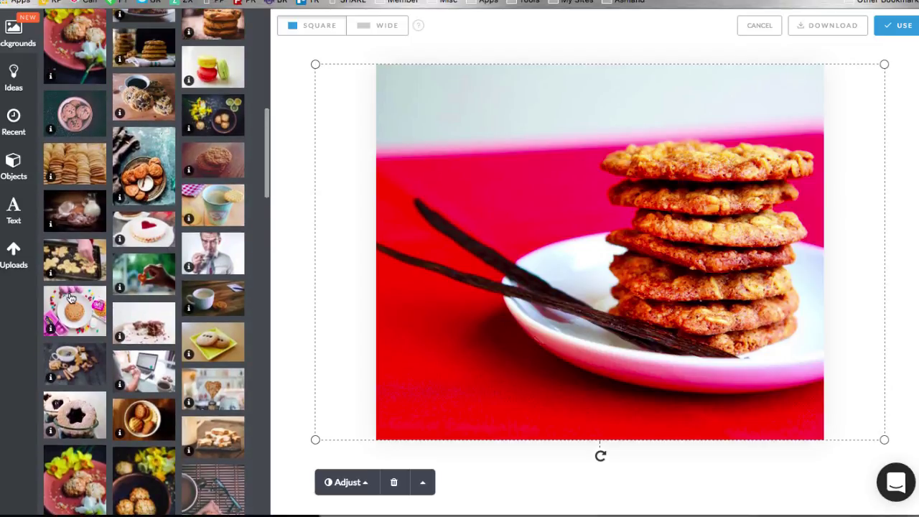
click(75, 311)
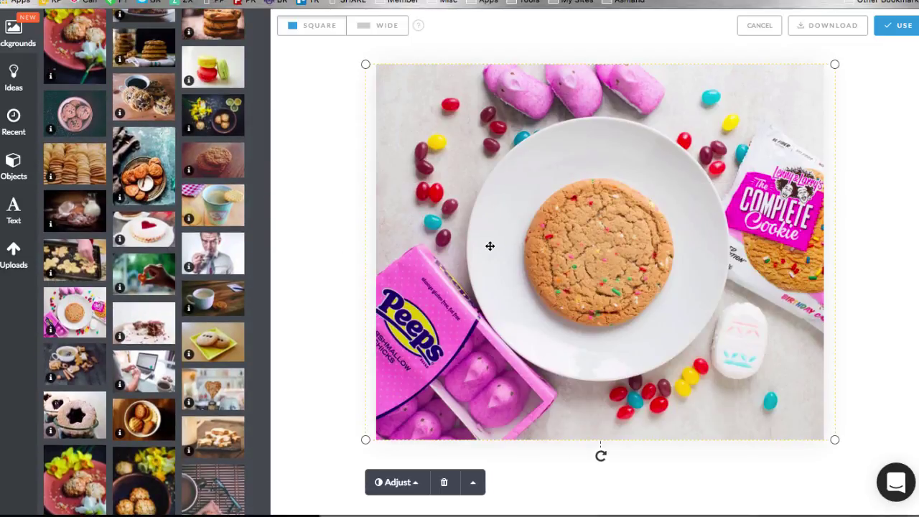
drag(488, 246, 506, 259)
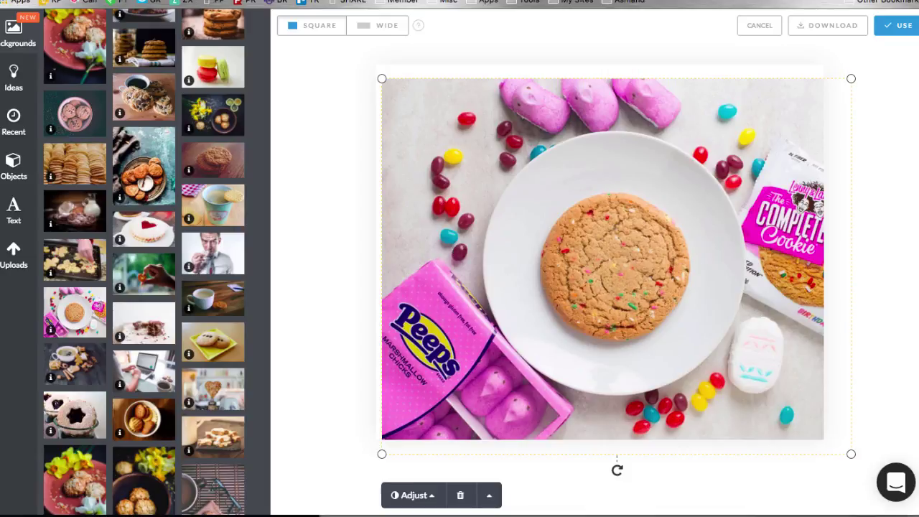
Delete the Peeps photo and use the close-up of oatmeal cookies on dark wood as the background
key(Delete)
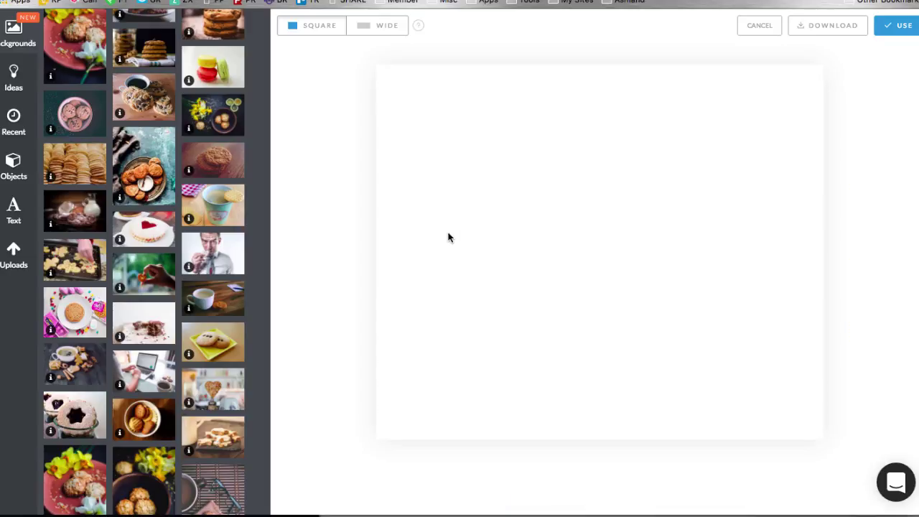
click(212, 168)
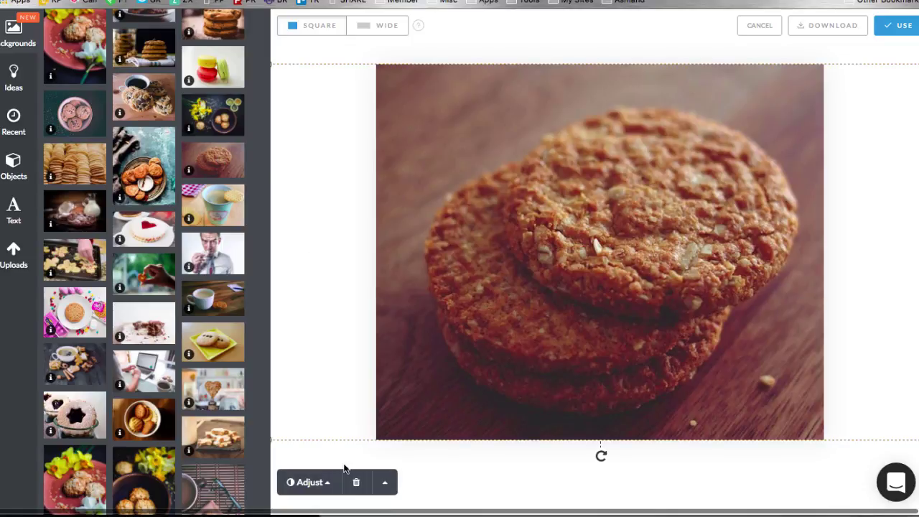
click(436, 491)
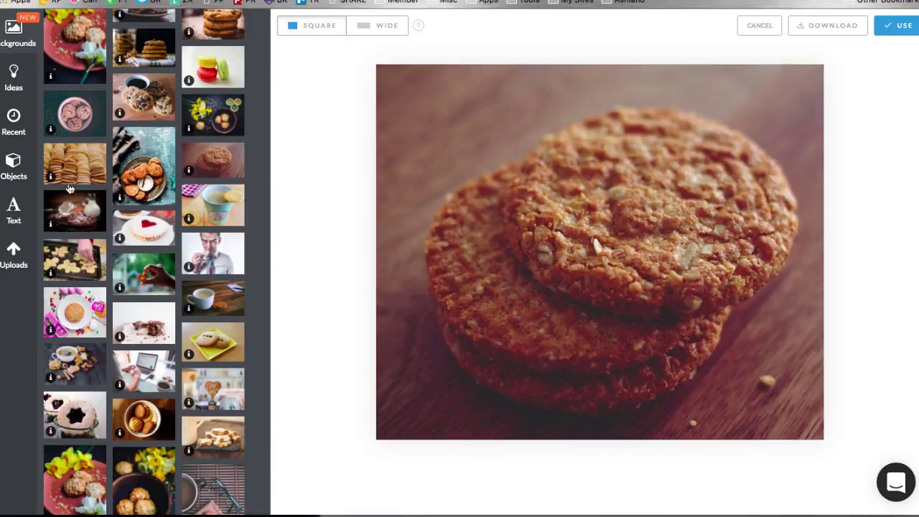
Add a text element reading "Happy Oatmeal Cookie Day" over the oatmeal cookie photo
click(13, 210)
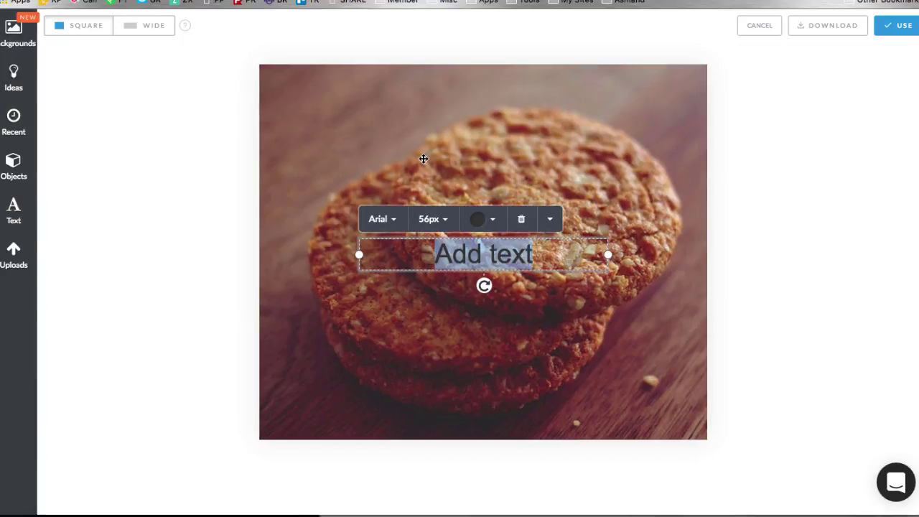
text(Happy)
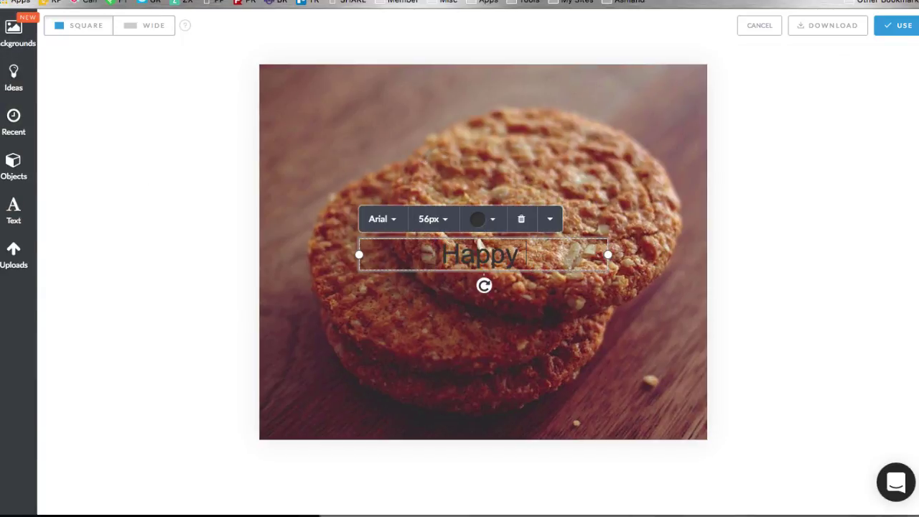
text( Oatmeal Co)
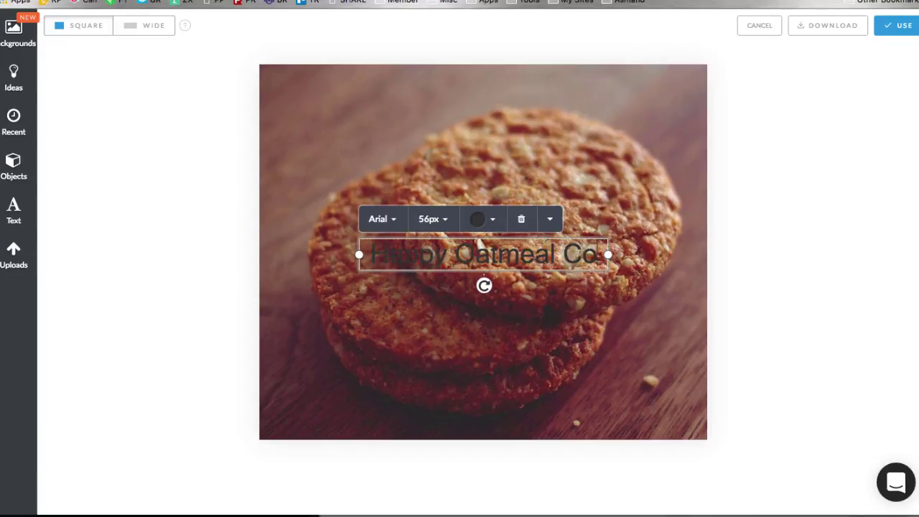
text(okies)
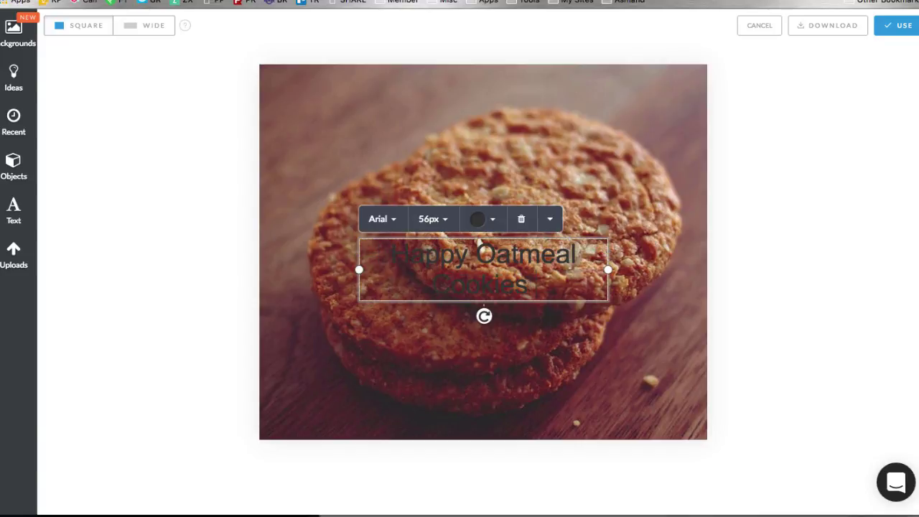
key(BackSpace)
text(Day)
Format the whole "Happy Oatmeal Cookie Day" text in white with the Nixie One font
key(super+a)
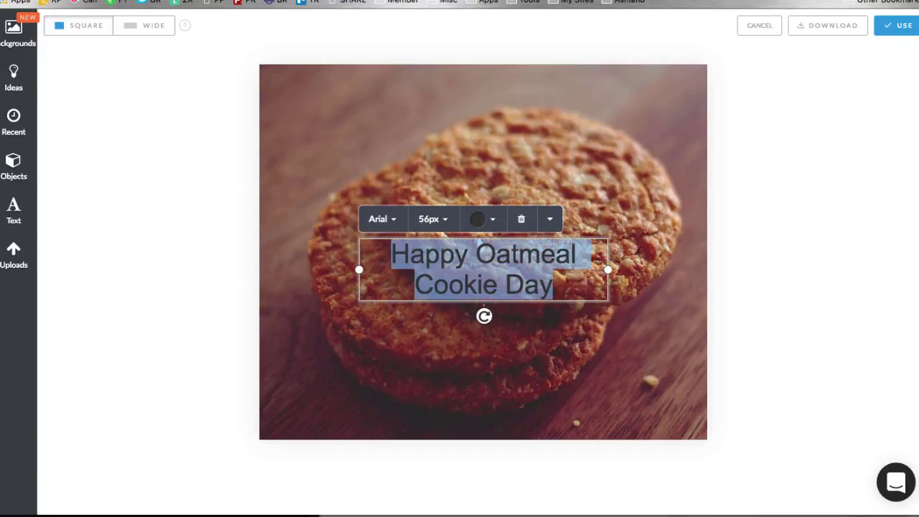
click(381, 220)
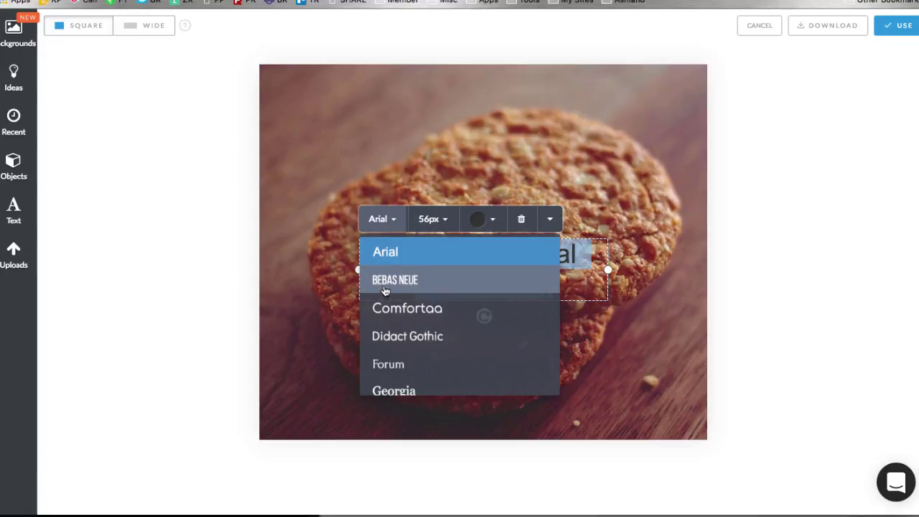
click(479, 219)
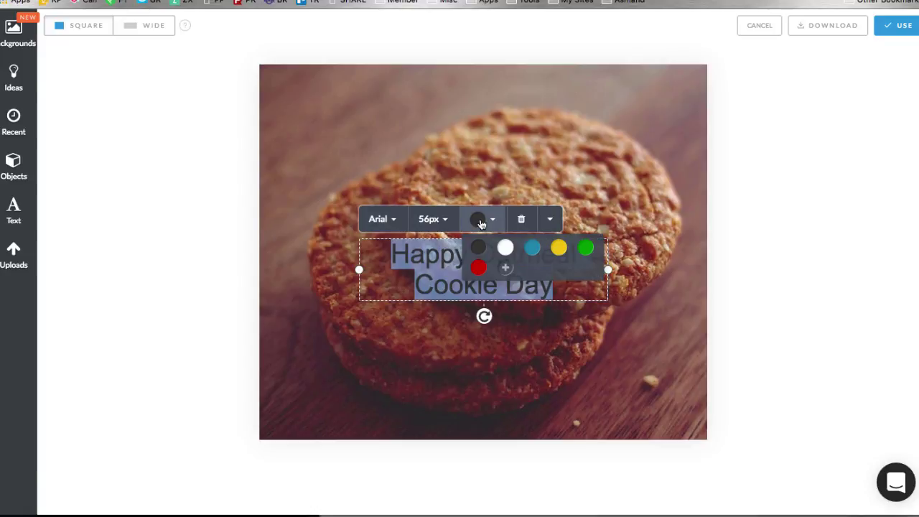
click(505, 248)
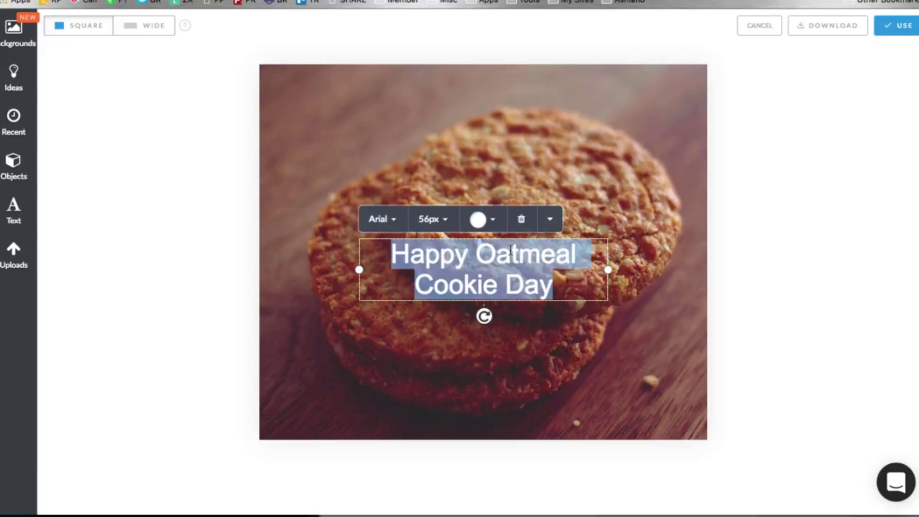
click(382, 221)
scroll(385, 327, down, 5)
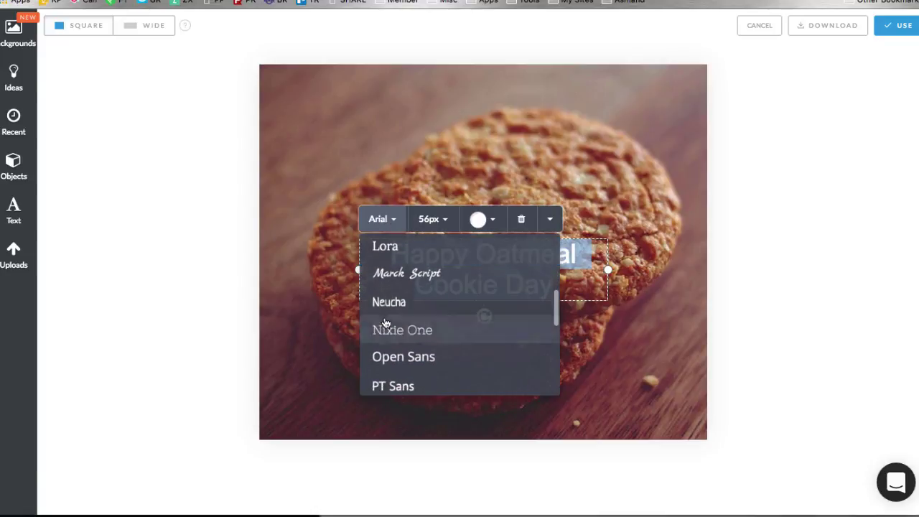
click(388, 332)
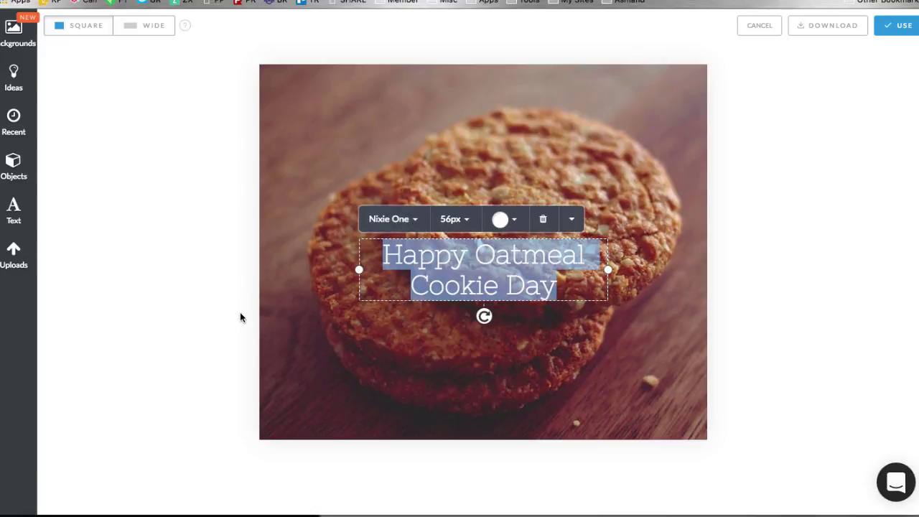
Move the greeting text to the image's upper-left corner and shift the cookie background slightly to the right
click(167, 353)
drag(467, 267, 382, 104)
click(247, 366)
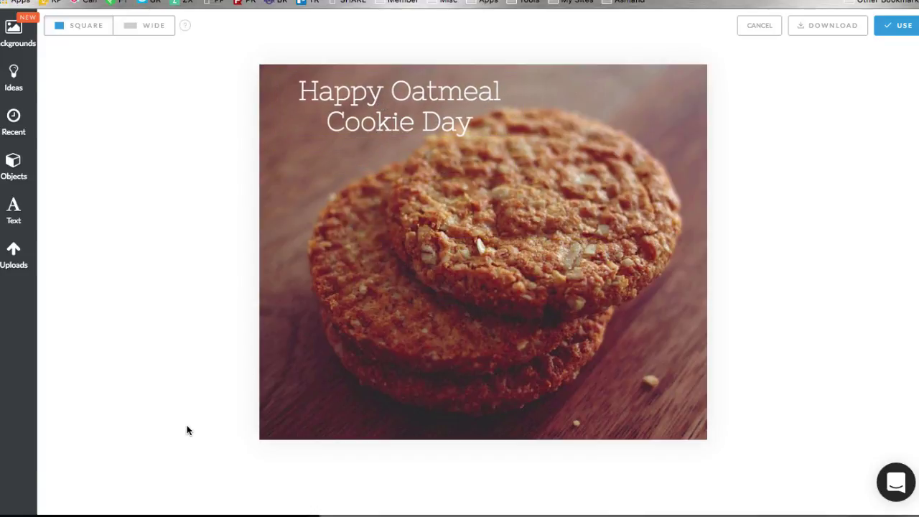
mouse_move(424, 276)
mouse_down()
mouse_move(452, 273)
mouse_move(441, 277)
mouse_up()
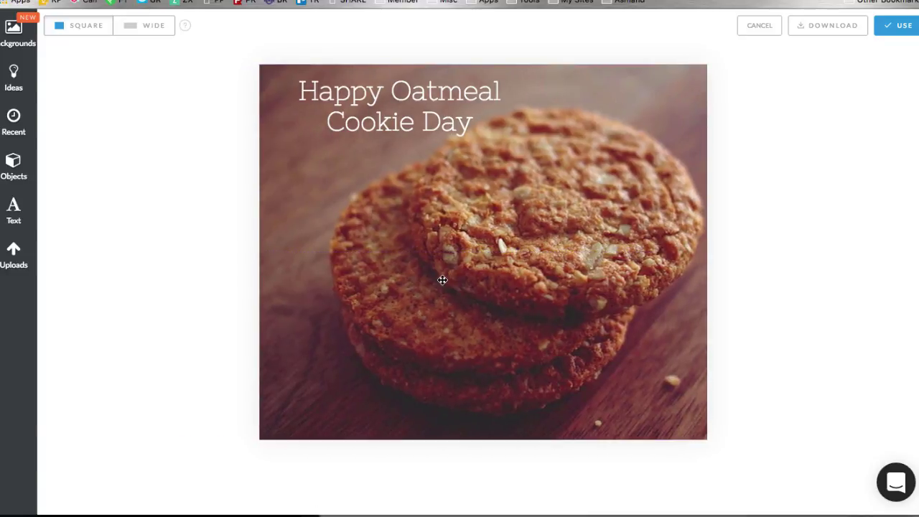
drag(354, 124, 338, 124)
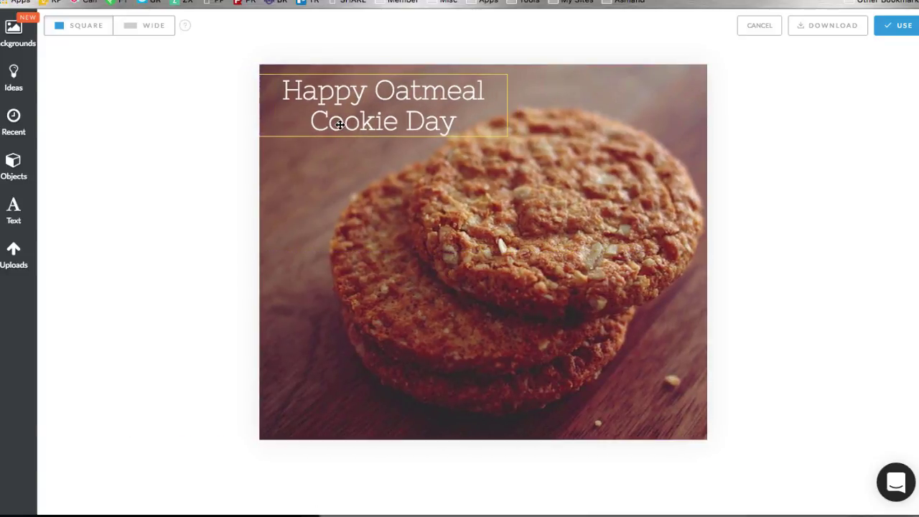
Add the uploaded one-line Baer On Marketing logo and place it in the image's lower-right corner
click(14, 257)
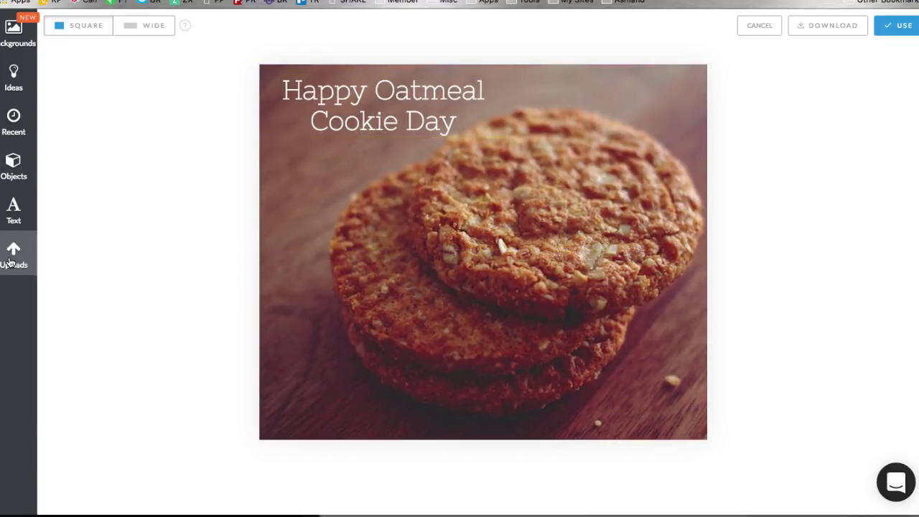
click(150, 158)
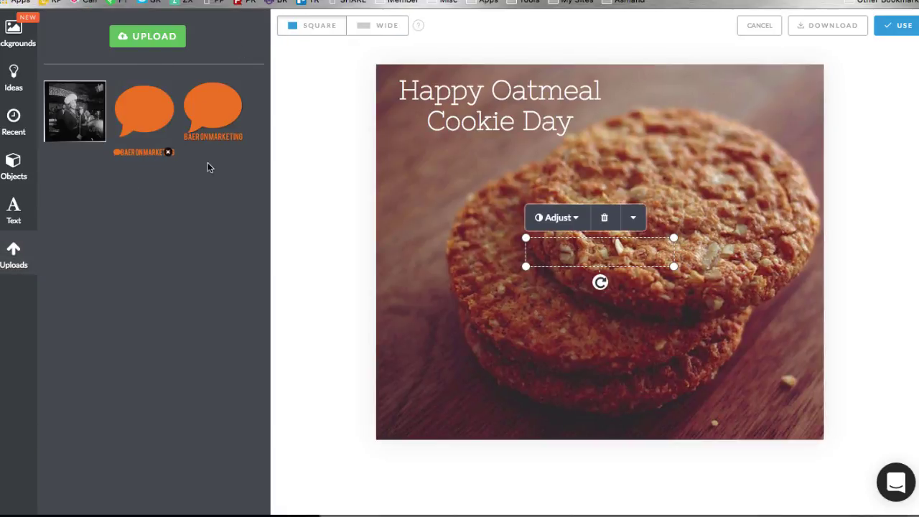
drag(595, 250, 742, 423)
click(640, 477)
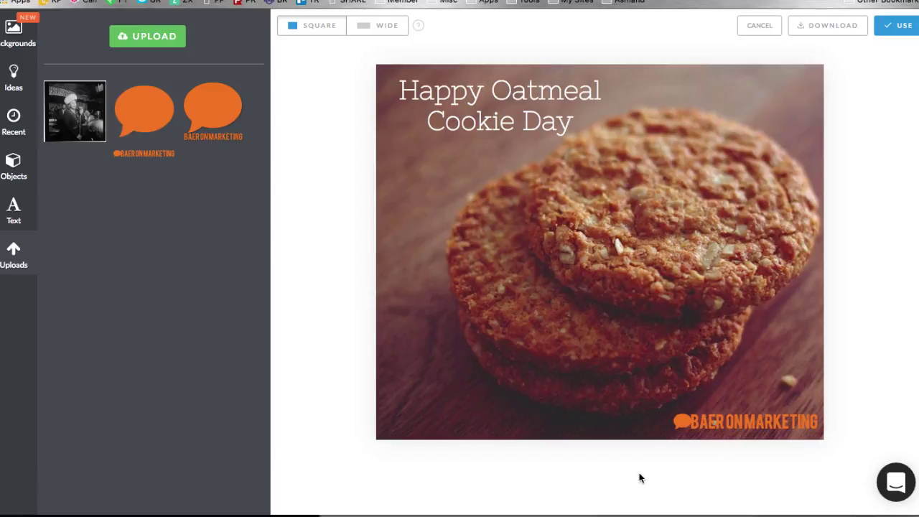
Increase the logo's brightness so its orange turns pale yellow
click(724, 424)
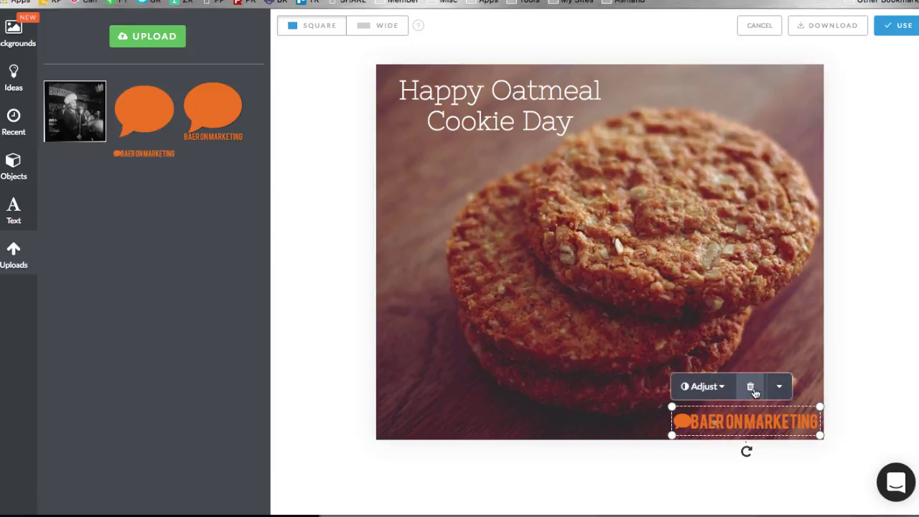
click(778, 387)
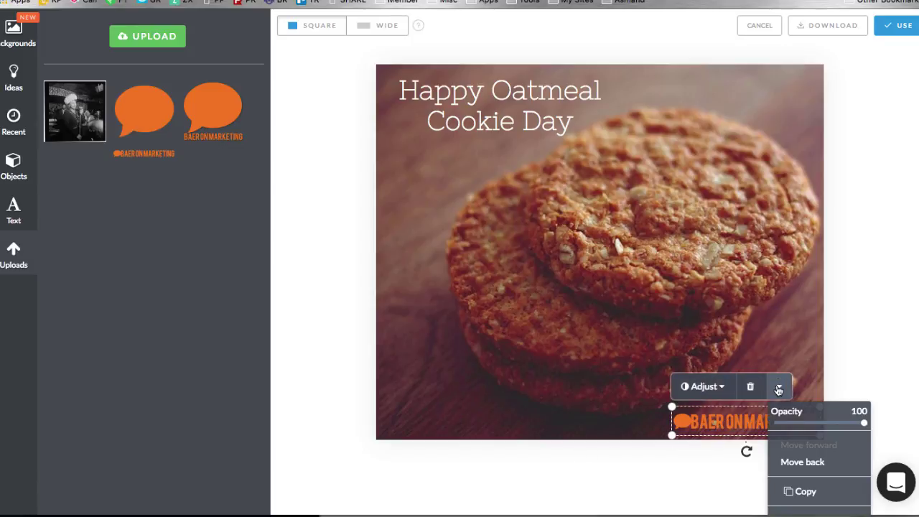
click(721, 386)
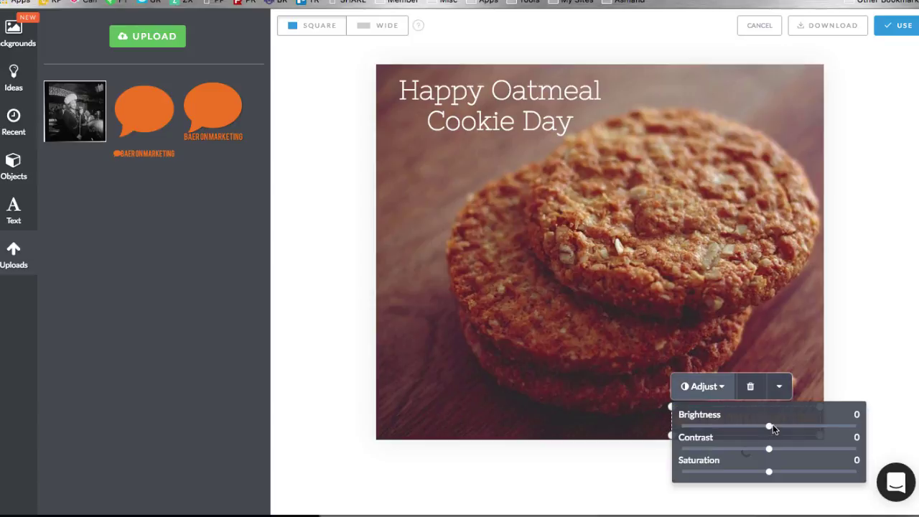
drag(769, 427, 815, 428)
click(875, 416)
click(881, 343)
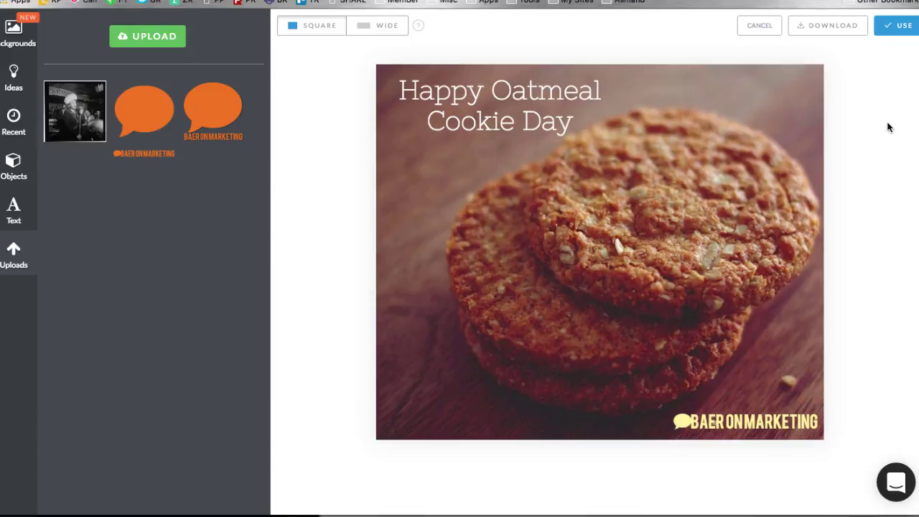
Use the finished cookie image in the post and clear the prefilled post text
click(896, 26)
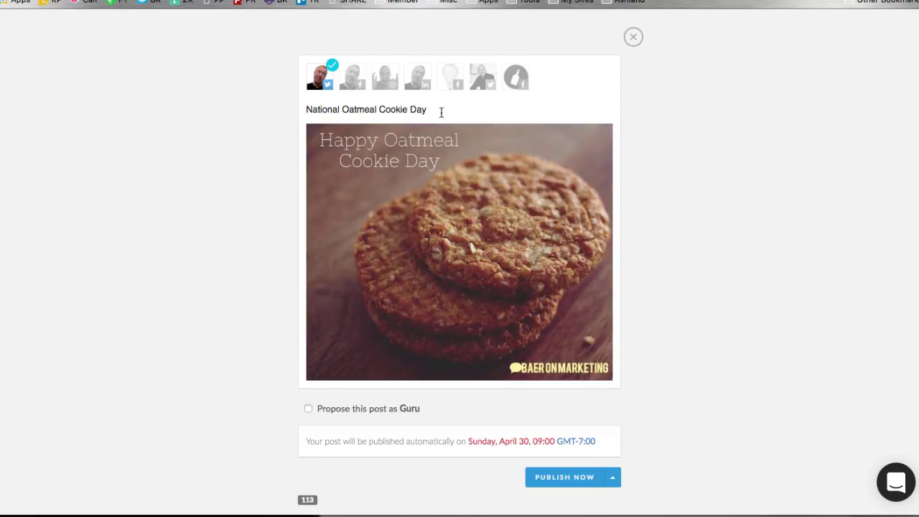
click(440, 112)
key(ctrl+a)
key(BackSpace)
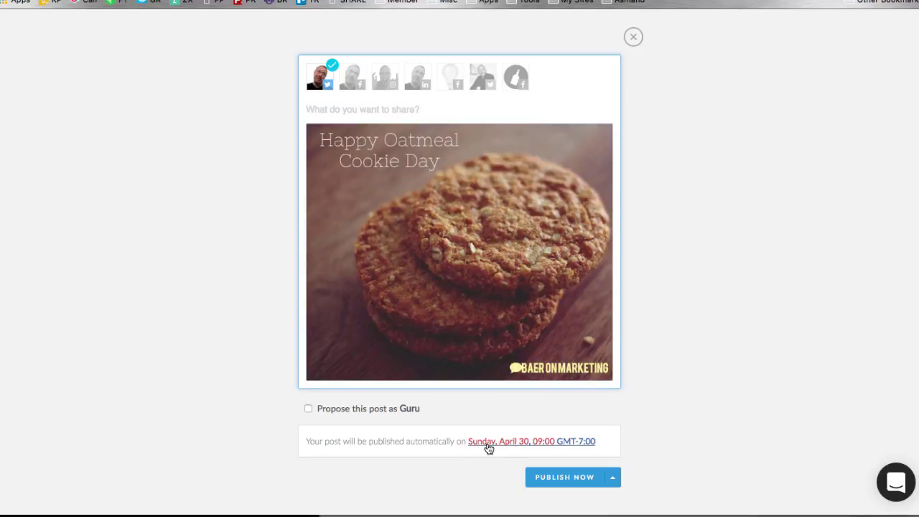
Schedule the Twitter post for Sunday, April 30, 09:00 and view it in the calendar
click(615, 480)
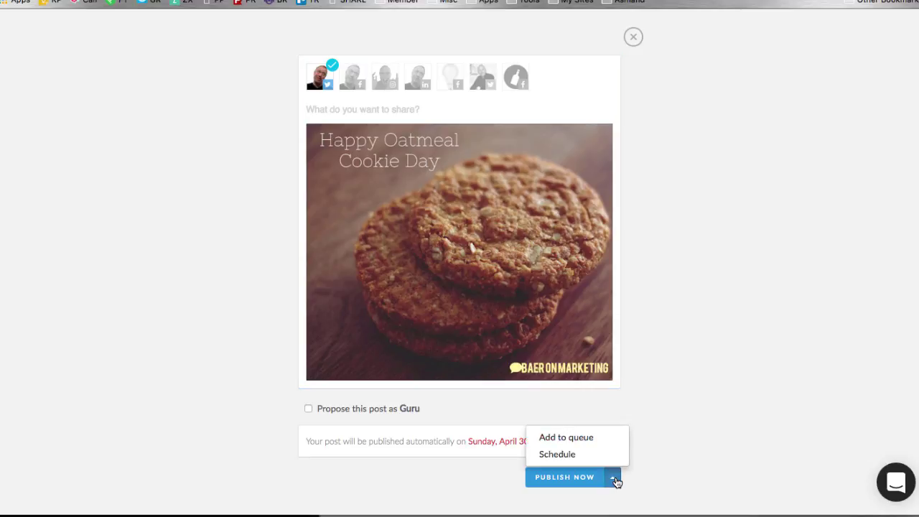
click(564, 454)
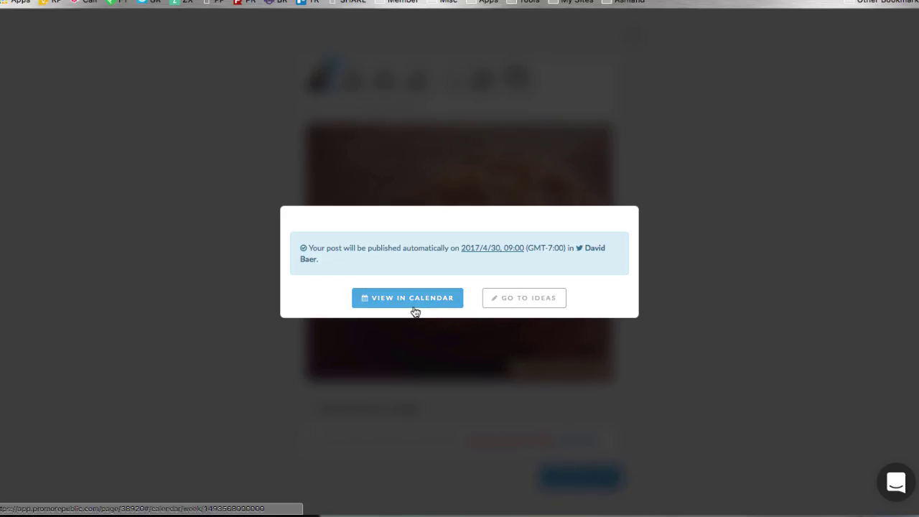
click(416, 307)
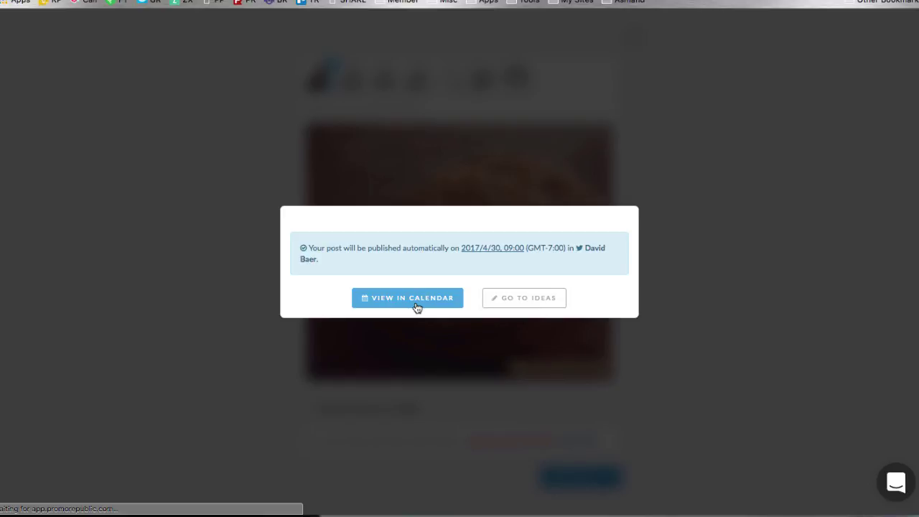